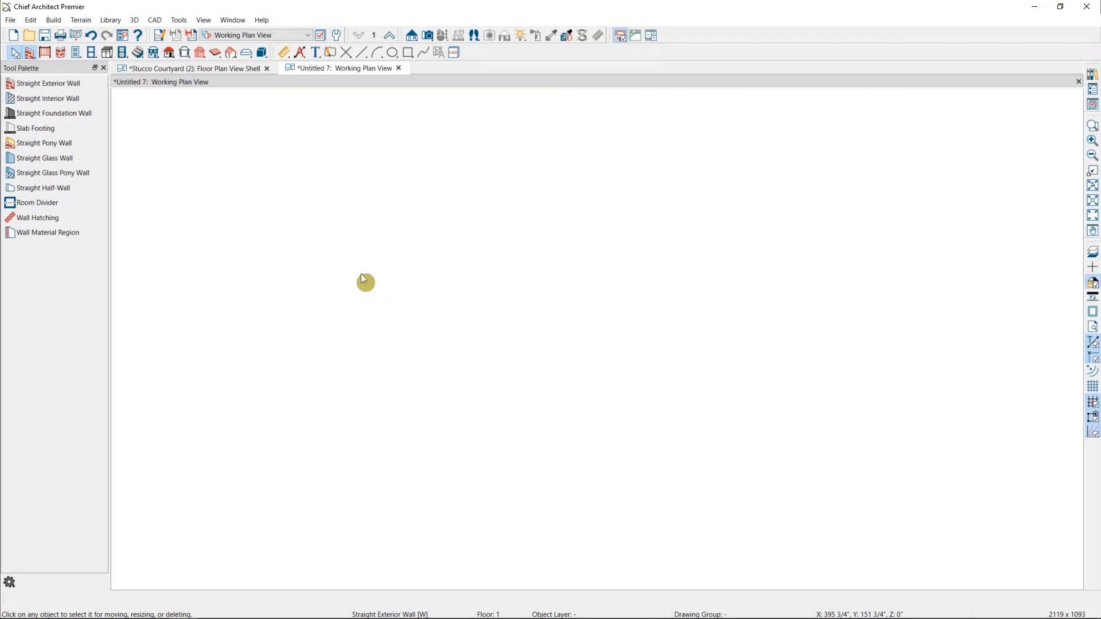
Draw the straight exterior walls enclosing a rectangular room about 34 feet across.
{"action": "left_click", "coordinate": [43, 84]}
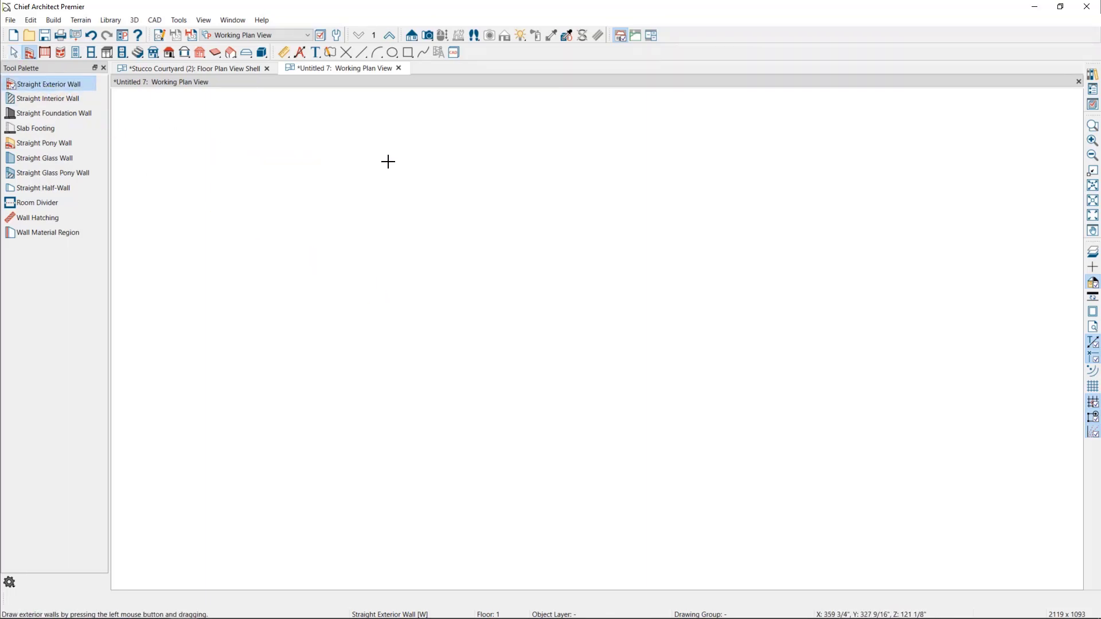
{"action": "left_click_drag", "start_coordinate": [344, 152], "coordinate": [632, 372]}
{"action": "left_click_drag", "start_coordinate": [632, 372], "coordinate": [346, 151]}
Place a Full Camera in the lower-left corner aimed inward and render it Physically Based (Ray Trace).
{"action": "left_click", "coordinate": [428, 36]}
{"action": "left_click_drag", "start_coordinate": [352, 366], "coordinate": [377, 341]}
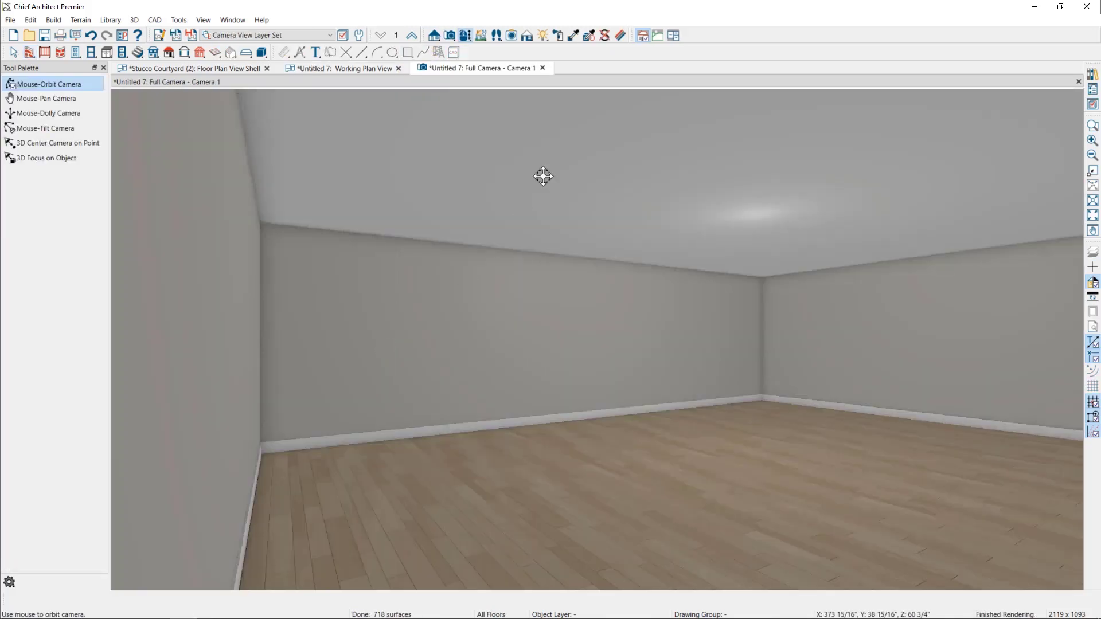
{"action": "left_click", "coordinate": [526, 37]}
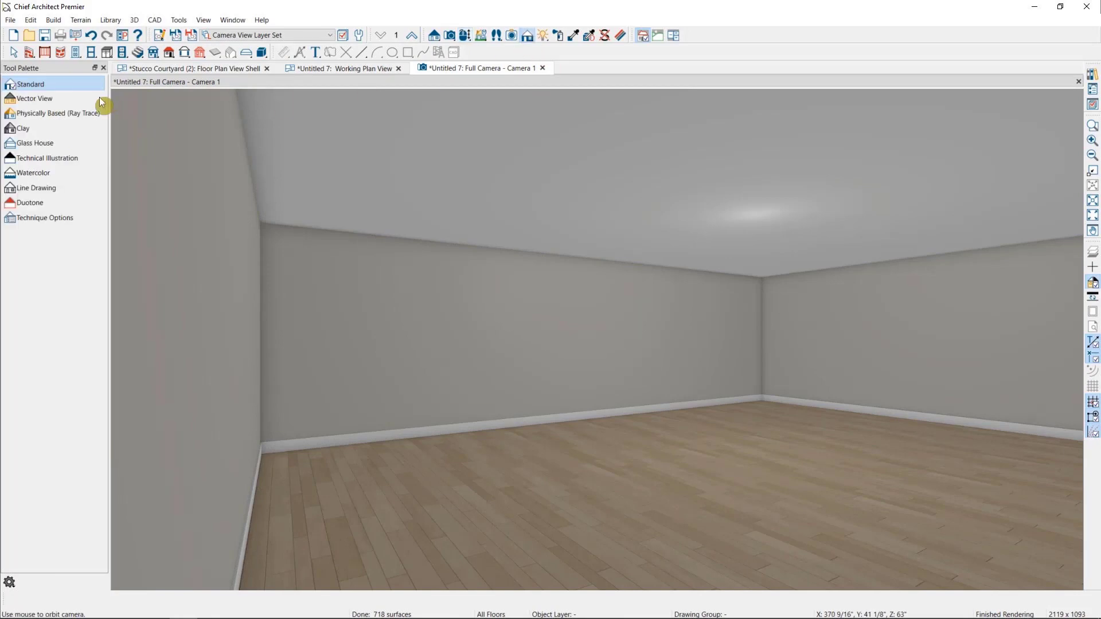
{"action": "left_click", "coordinate": [61, 114]}
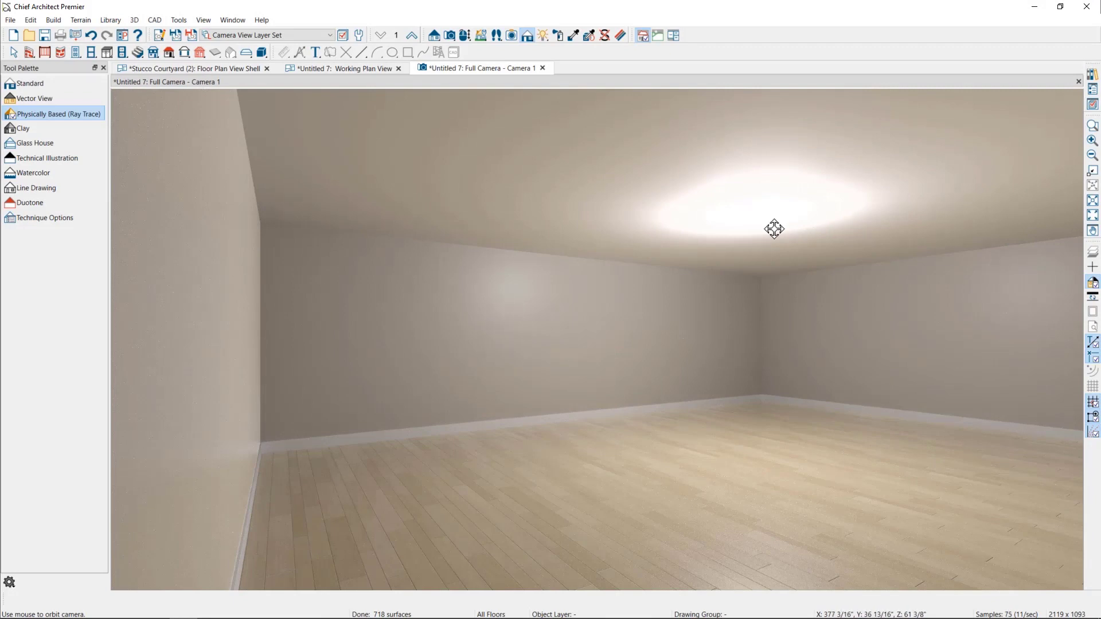
Place four ceiling lights: near the left wall, mid-room, the back corner and the far right.
{"action": "left_click", "coordinate": [123, 52]}
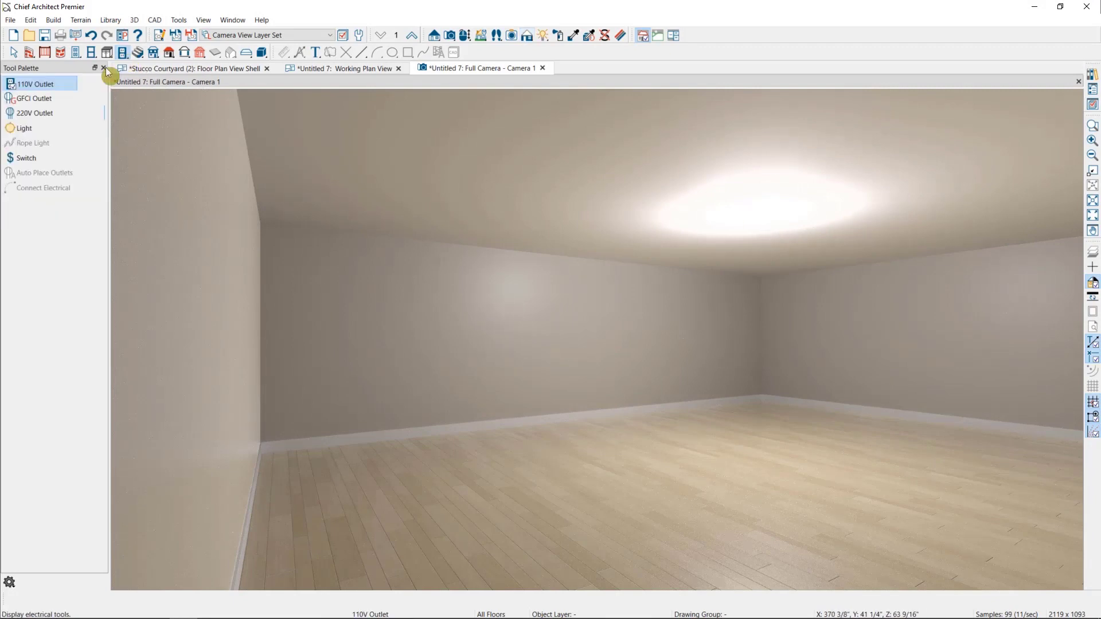
{"action": "left_click", "coordinate": [37, 129]}
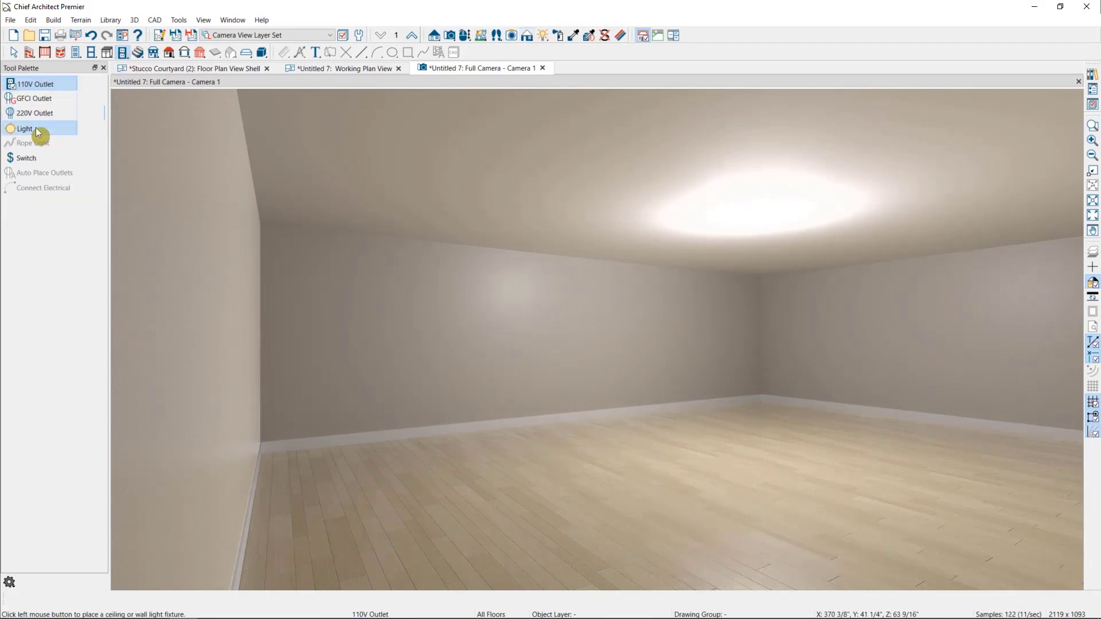
{"action": "left_click", "coordinate": [384, 201]}
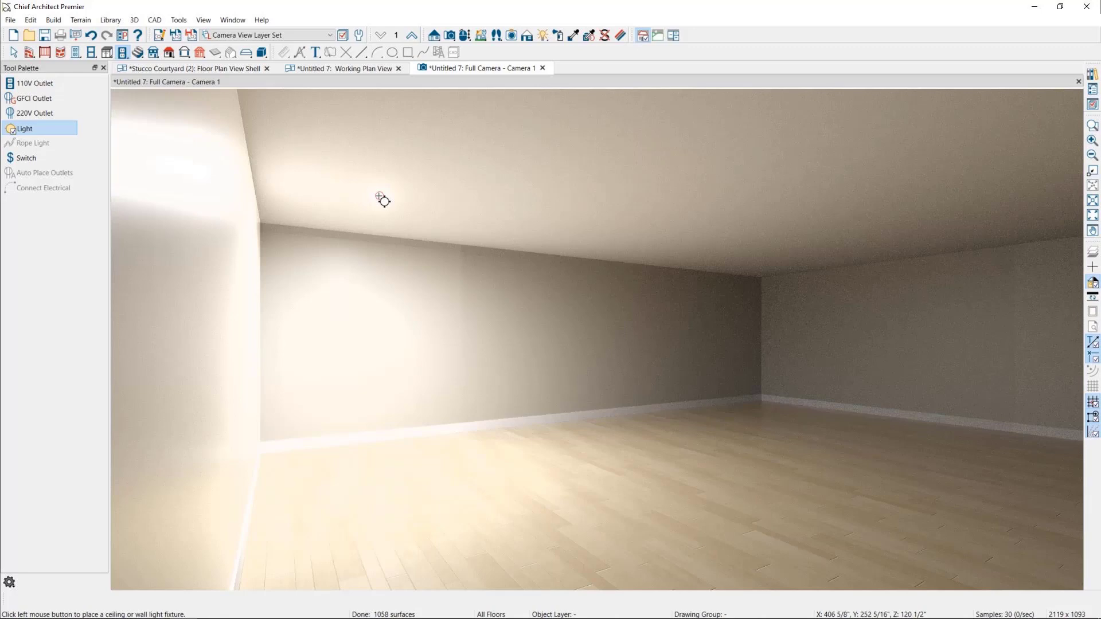
{"action": "left_click", "coordinate": [577, 228]}
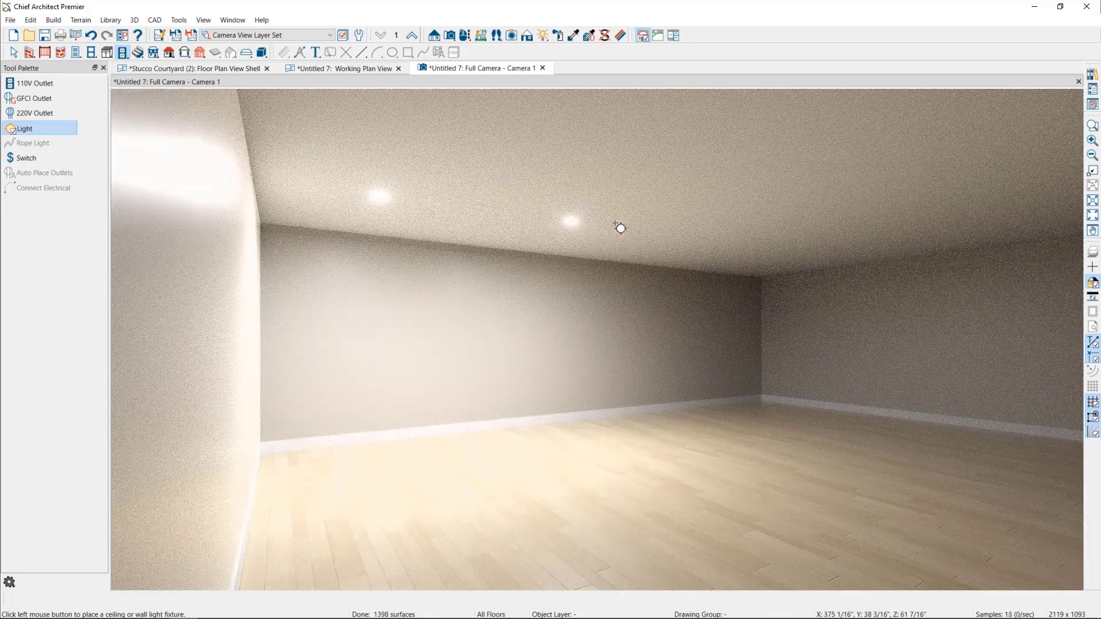
{"action": "left_click", "coordinate": [775, 250]}
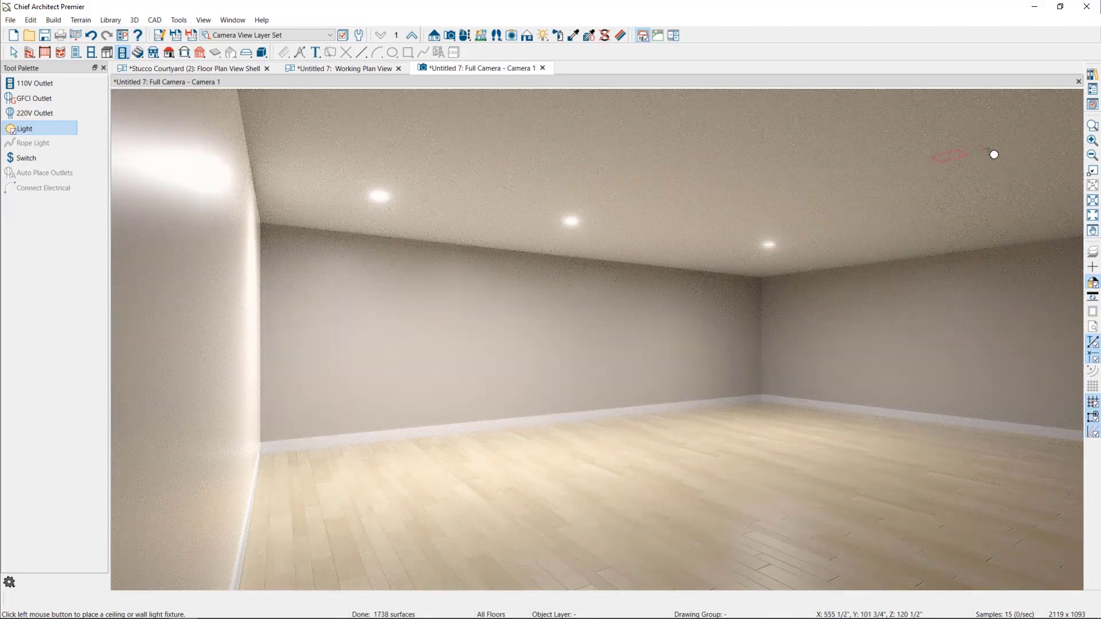
{"action": "left_click", "coordinate": [1018, 153]}
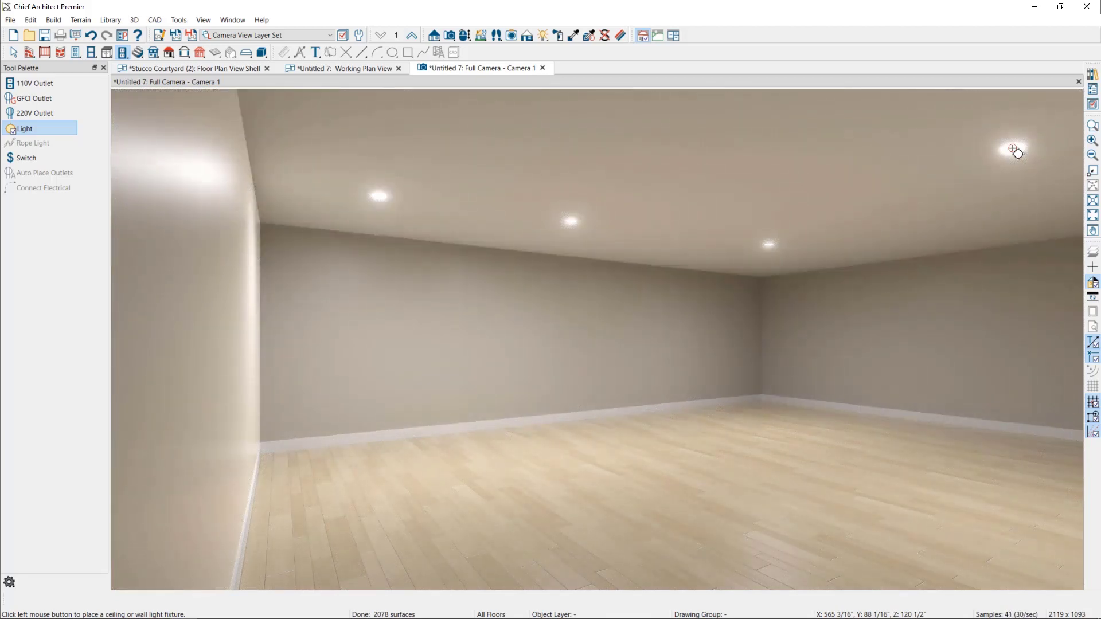
Set the far-right ceiling light's Light Data intensity to 5000 lumens.
{"action": "key", "text": "space"}
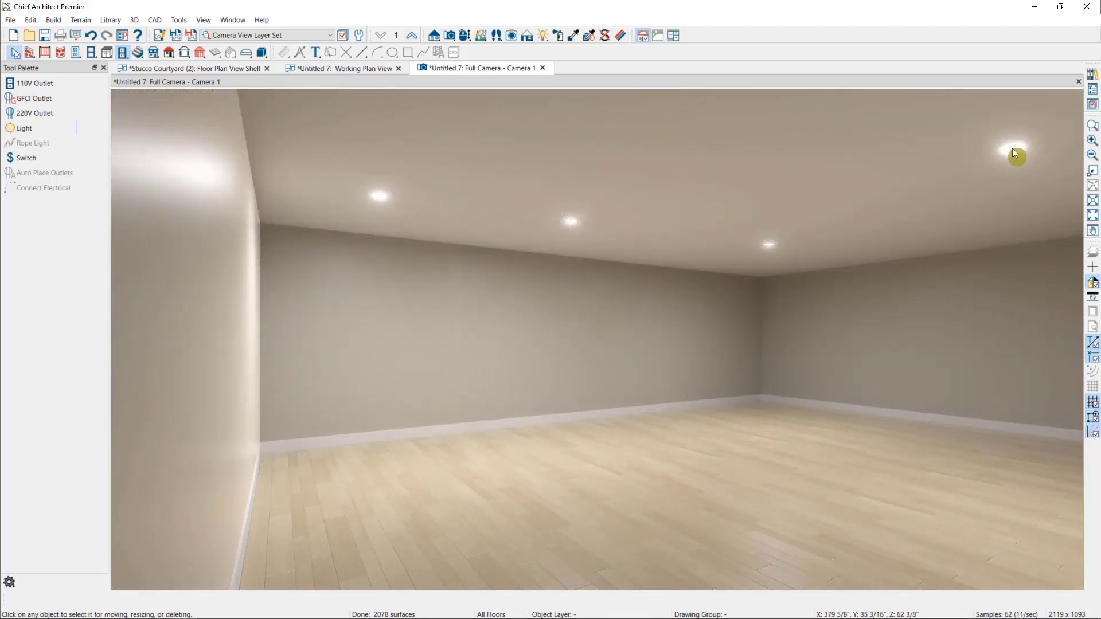
{"action": "left_click", "coordinate": [1013, 148]}
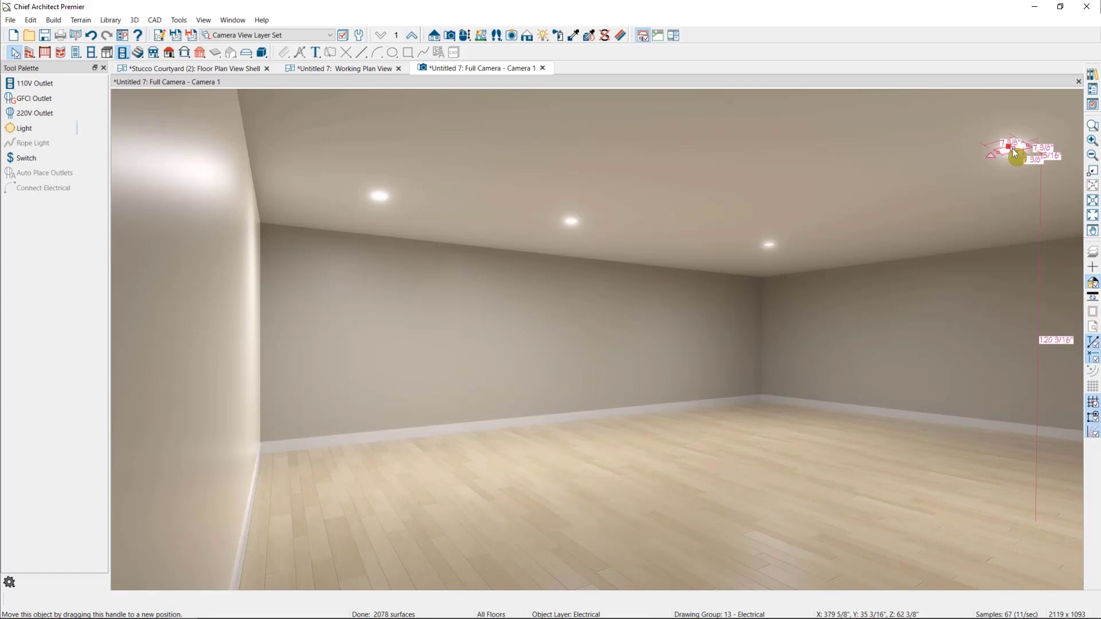
{"action": "double_click", "coordinate": [1014, 152]}
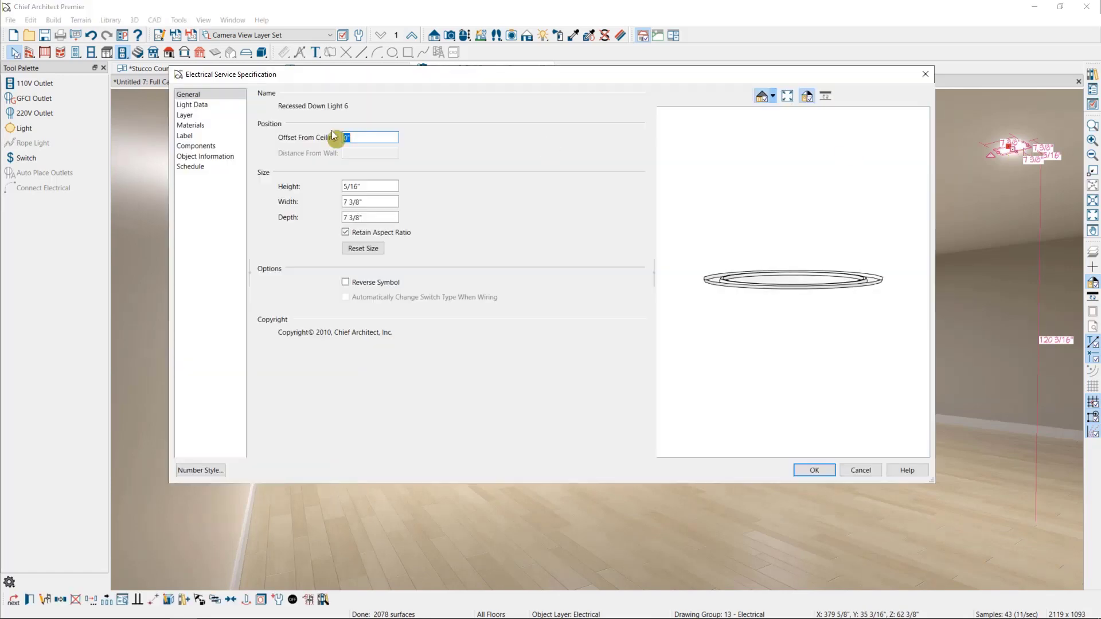
{"action": "left_click", "coordinate": [207, 106]}
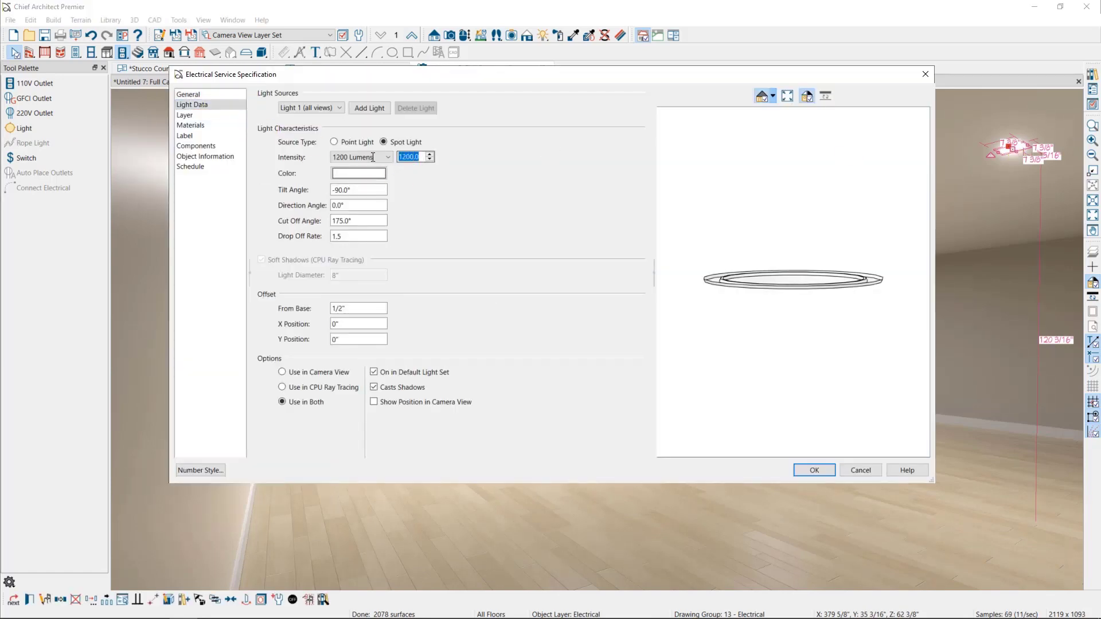
{"action": "type", "text": "5000"}
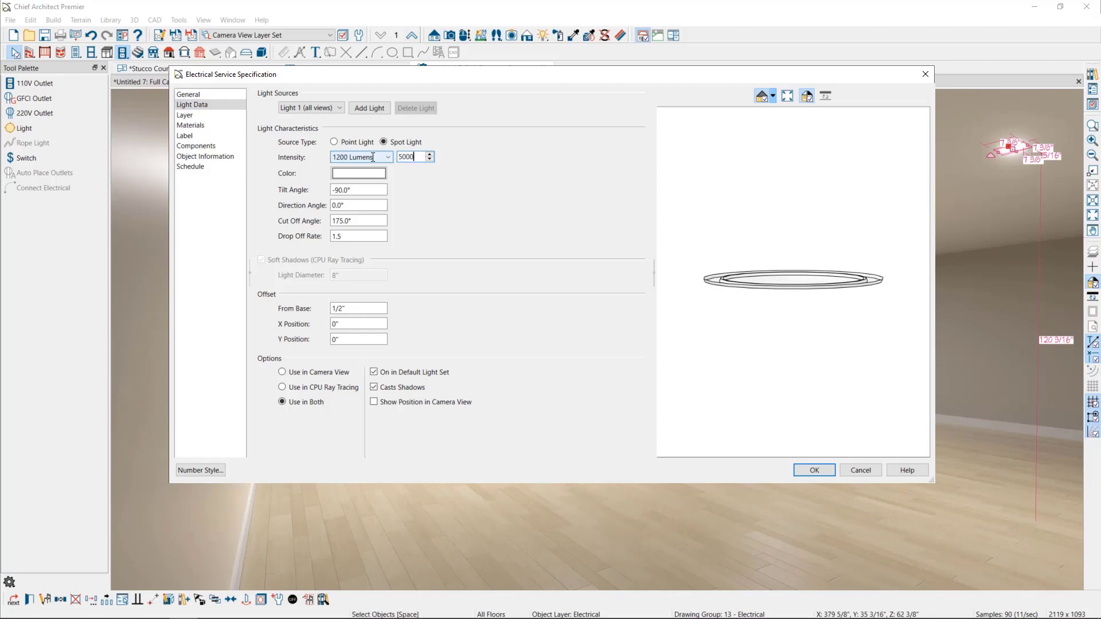
{"action": "left_click", "coordinate": [818, 472]}
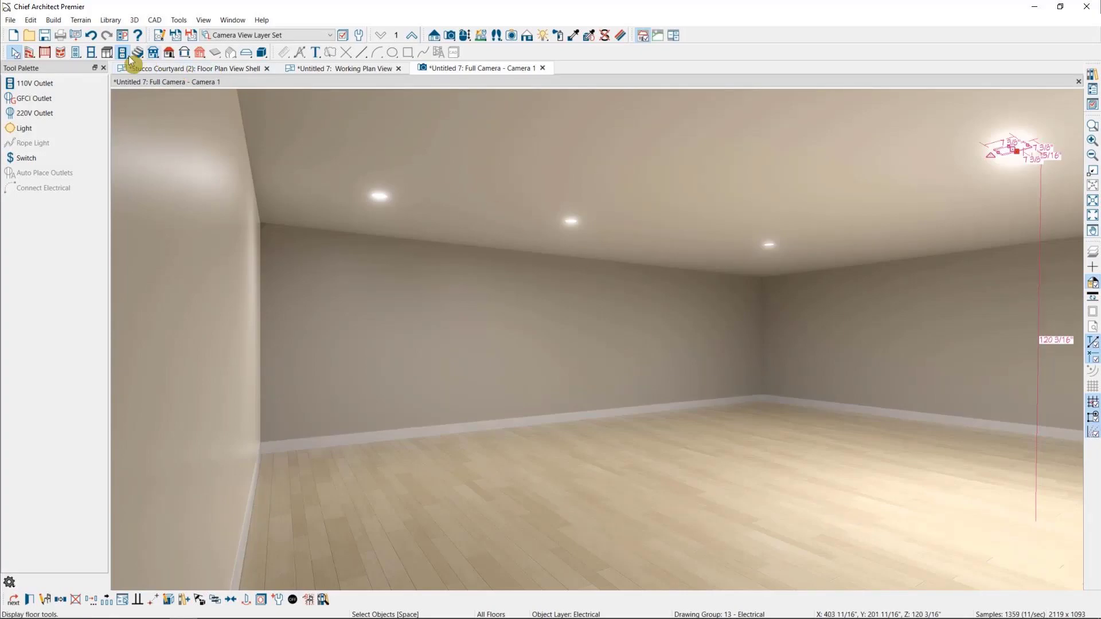
Place a standard window in the right-hand wall, leaving nothing selected afterward.
{"action": "left_click", "coordinate": [95, 53]}
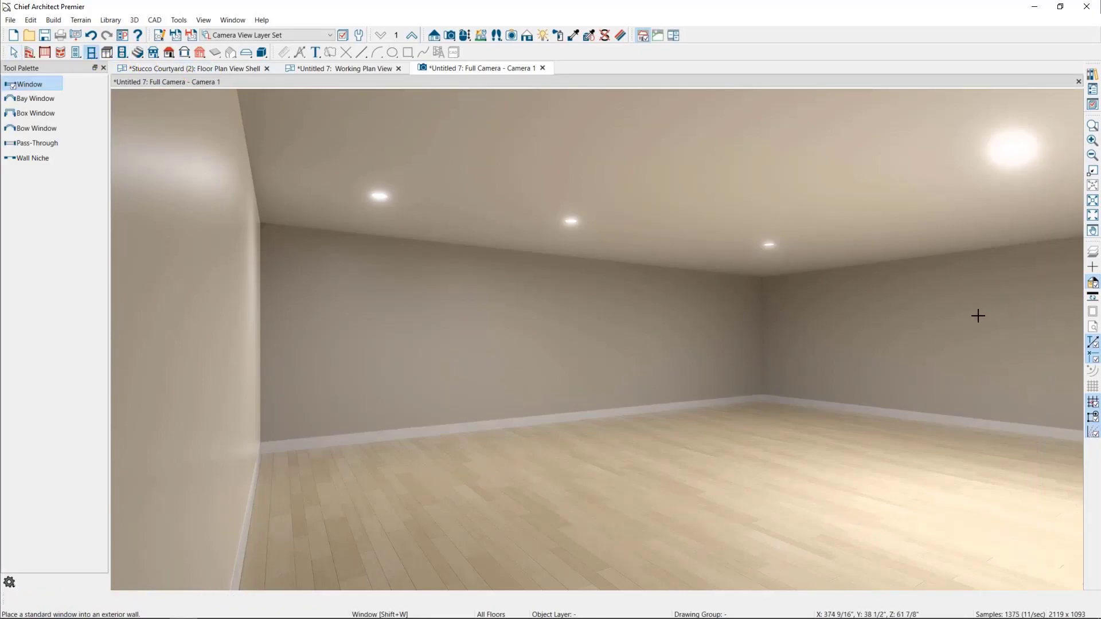
{"action": "left_click", "coordinate": [944, 321]}
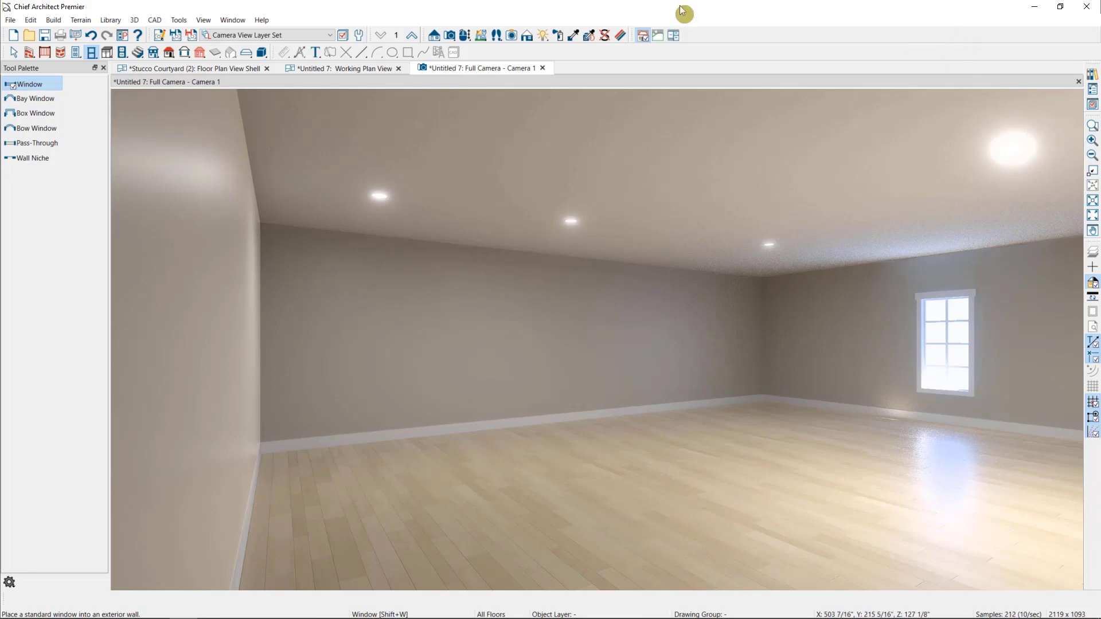
{"action": "key", "text": "space"}
{"action": "left_click", "coordinate": [572, 222]}
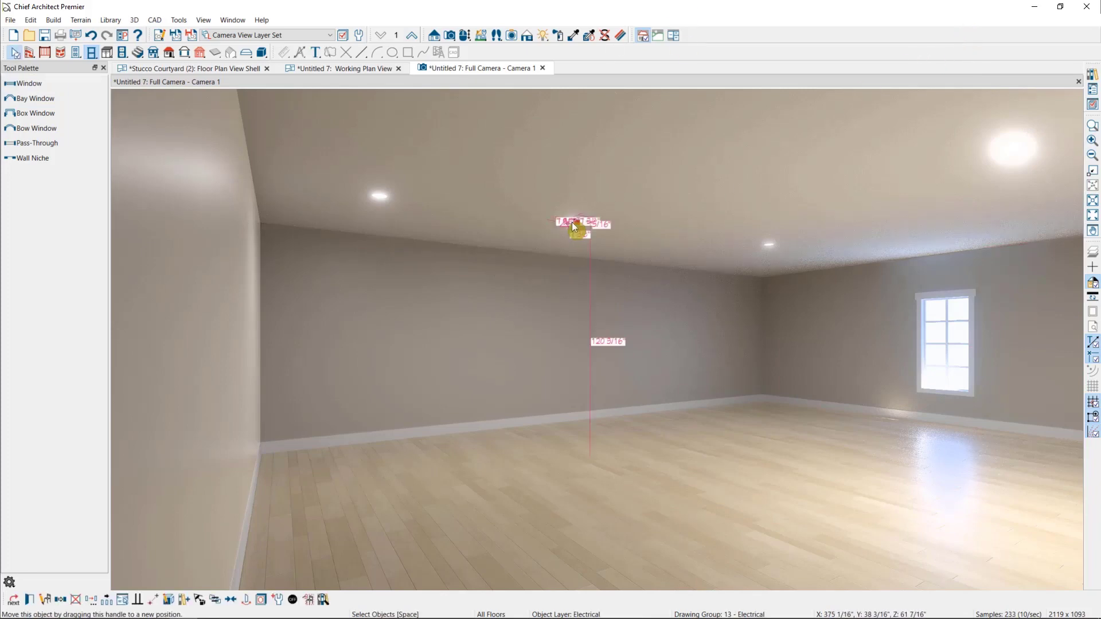
{"action": "key", "text": "Escape"}
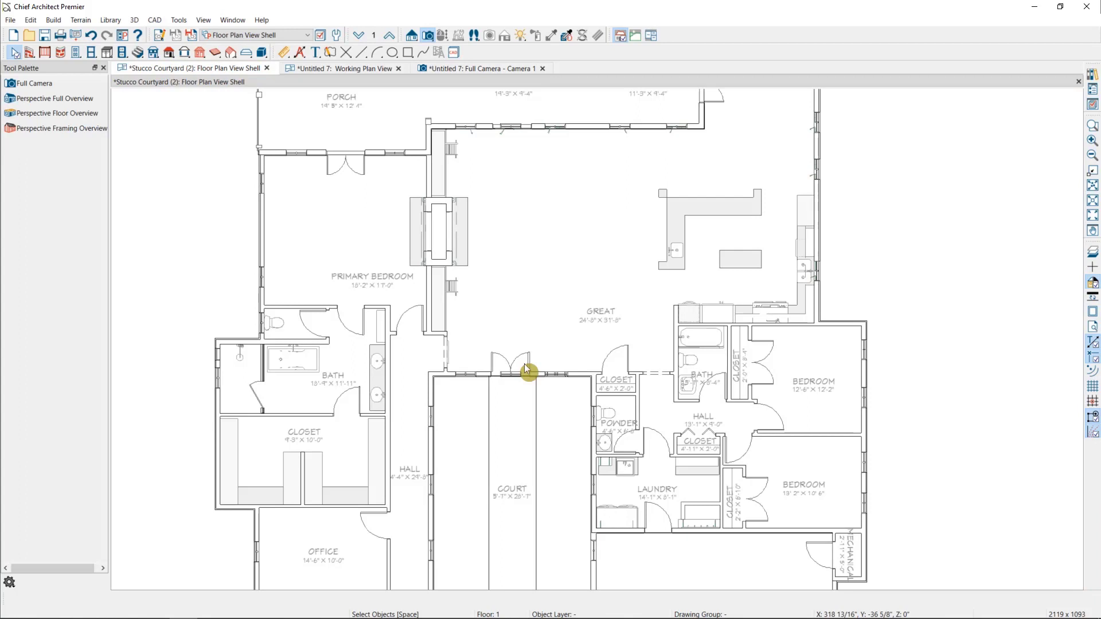
Drag a Full Camera across the great room and render it Physically Based (Ray Trace).
{"action": "left_click", "coordinate": [428, 36]}
{"action": "left_click_drag", "start_coordinate": [464, 358], "coordinate": [485, 337]}
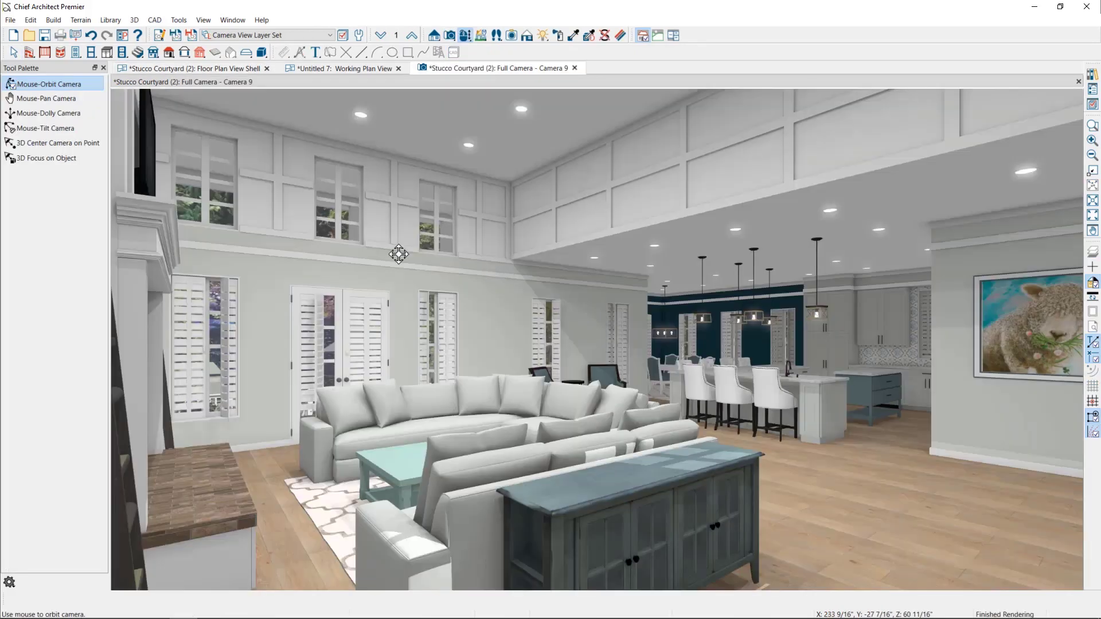
{"action": "left_click", "coordinate": [528, 36]}
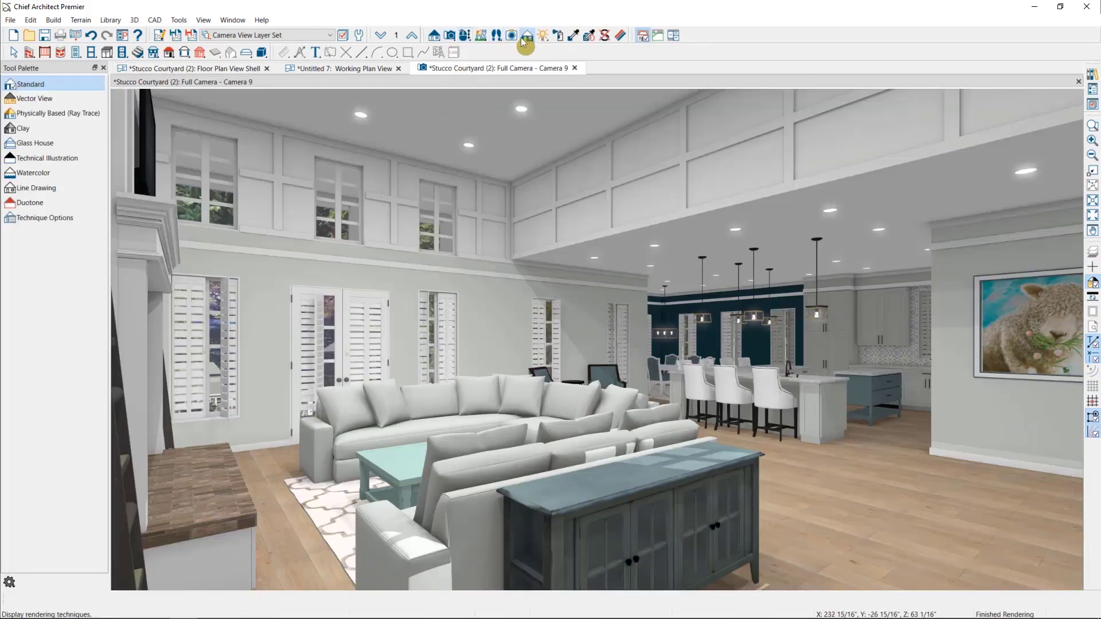
{"action": "left_click", "coordinate": [72, 113]}
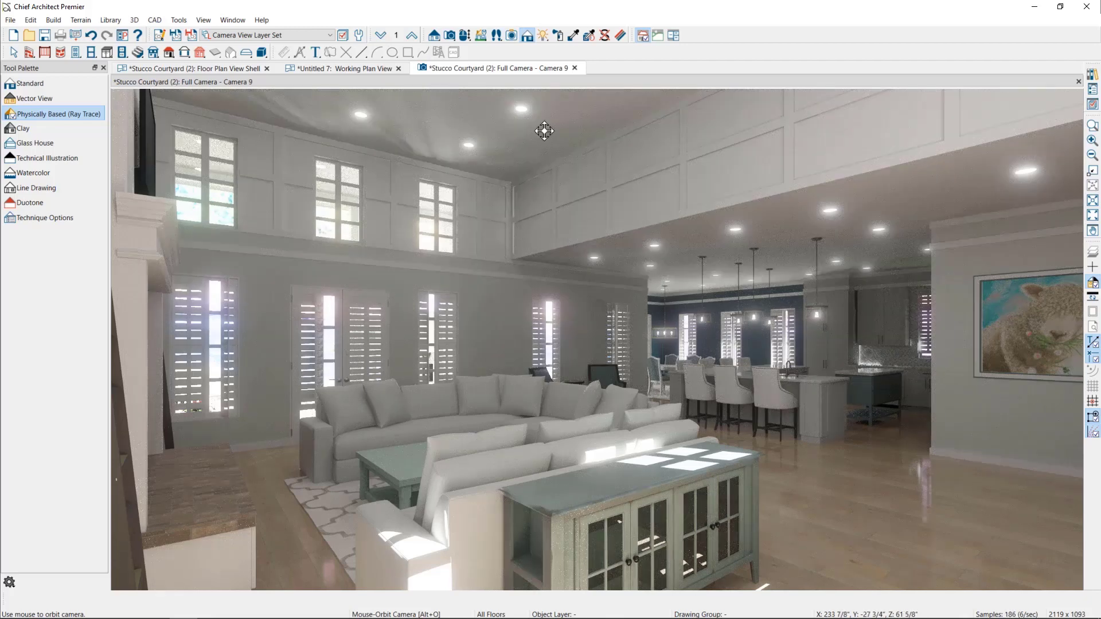
Switch the camera's sunlight to a generic sun at 5000 custom lux.
{"action": "left_click", "coordinate": [543, 36]}
{"action": "left_click", "coordinate": [60, 118]}
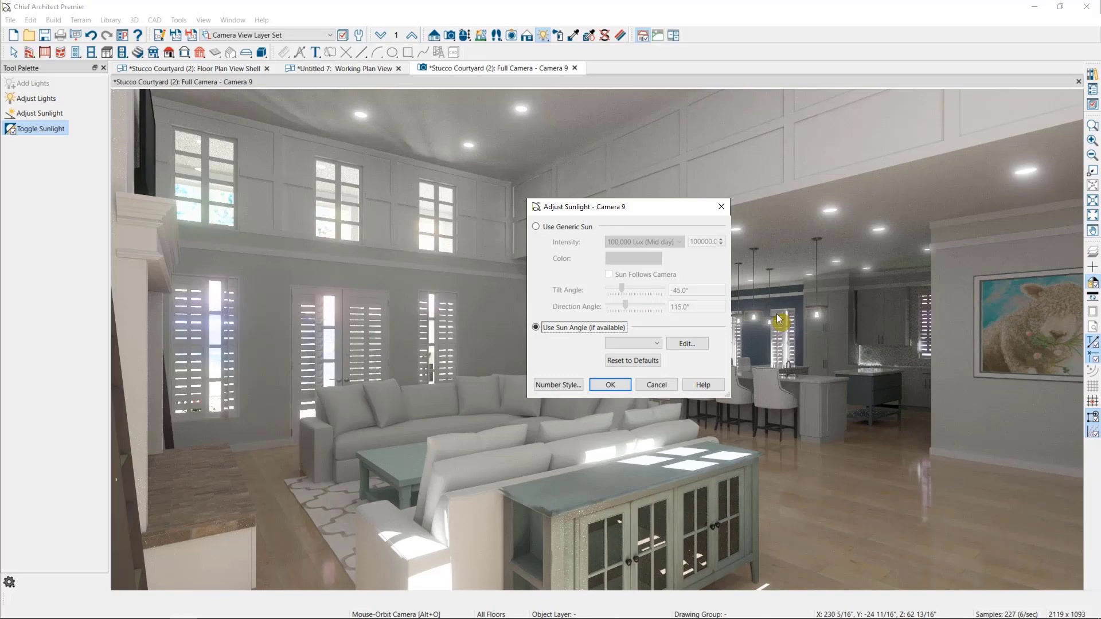
{"action": "left_click", "coordinate": [566, 227]}
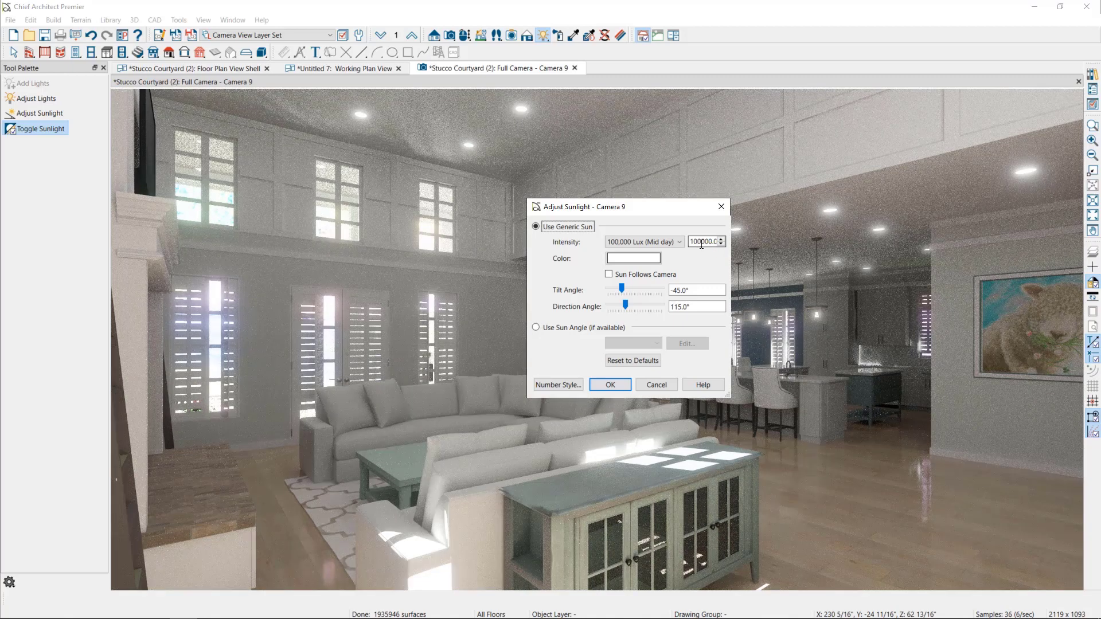
{"action": "left_click_drag", "start_coordinate": [701, 243], "coordinate": [648, 242]}
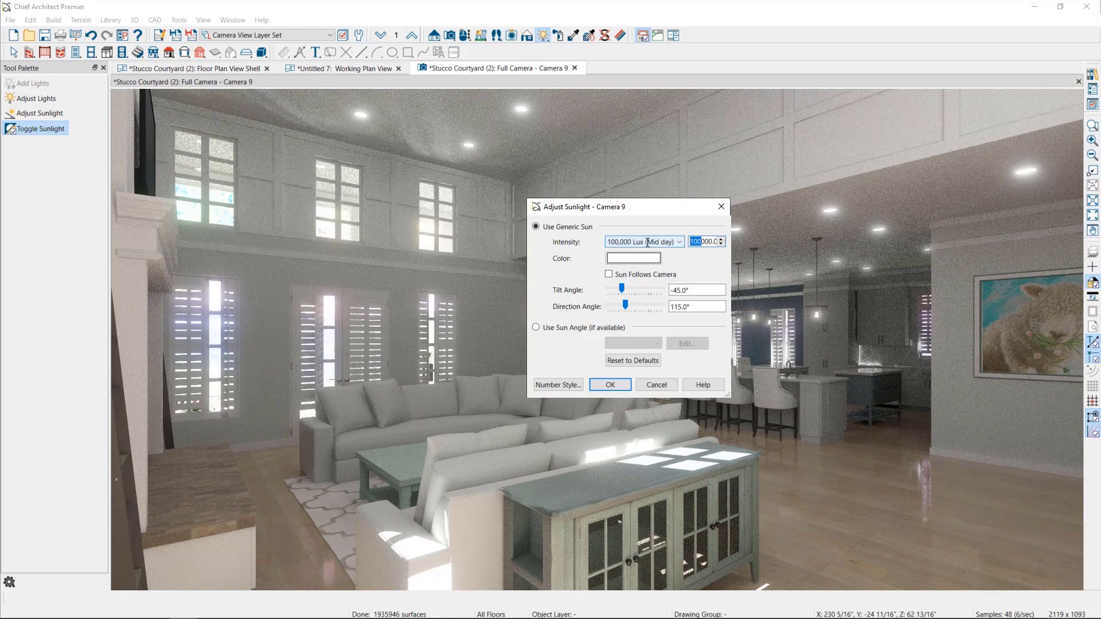
{"action": "type", "text": "5"}
{"action": "left_click", "coordinate": [701, 284]}
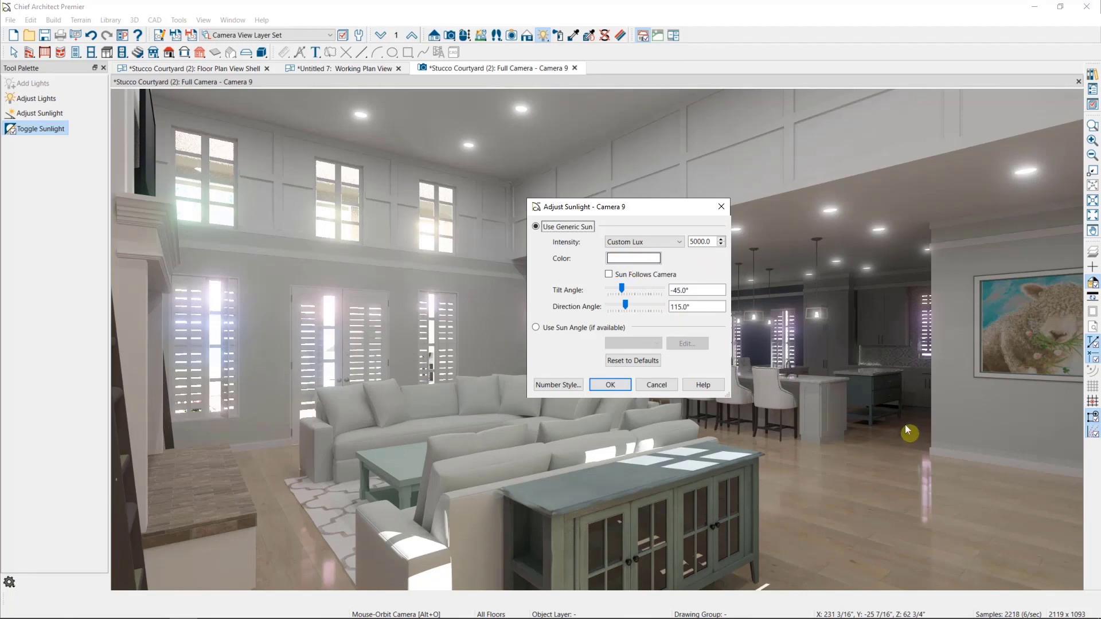
{"action": "left_click", "coordinate": [616, 388]}
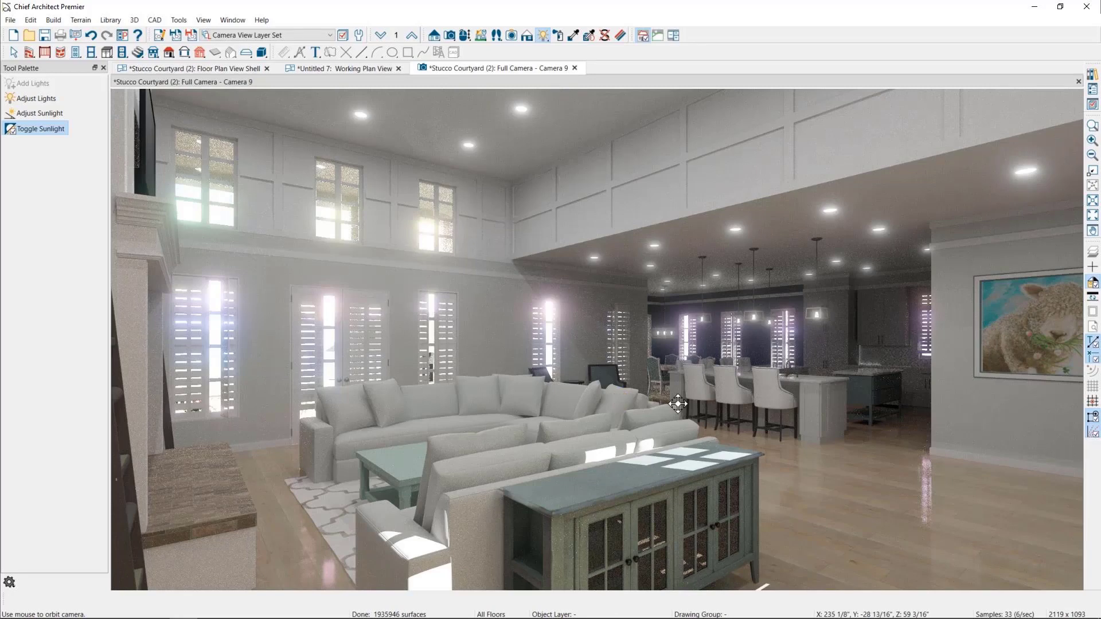
Lower the Daytime Backdrop Intensity in Technique Options from 7000 to 500.
{"action": "left_click", "coordinate": [527, 37]}
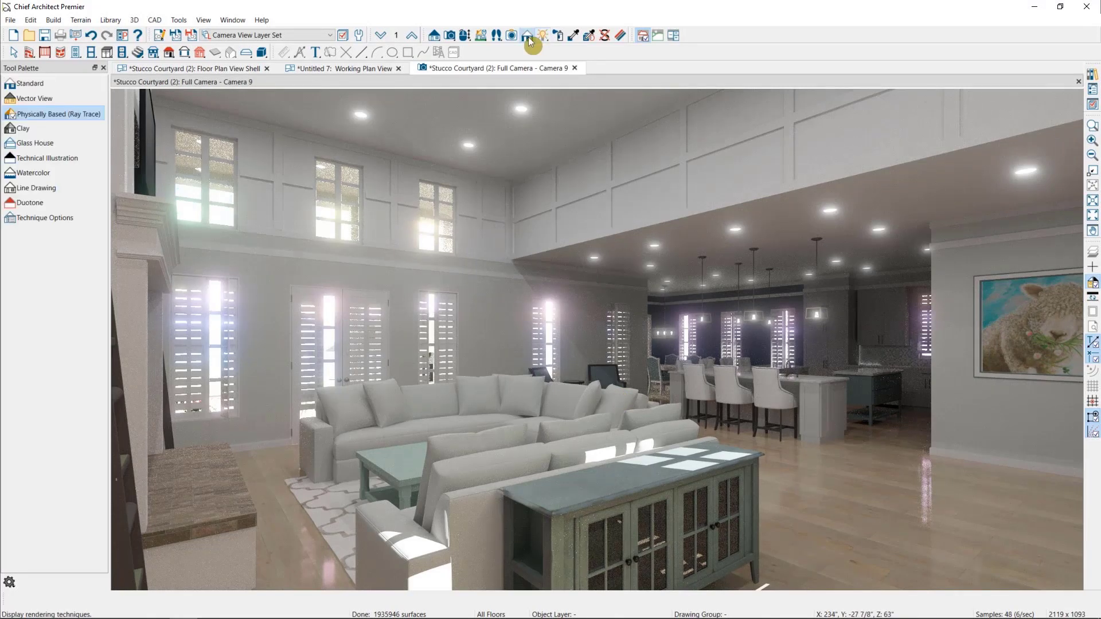
{"action": "left_click", "coordinate": [55, 224]}
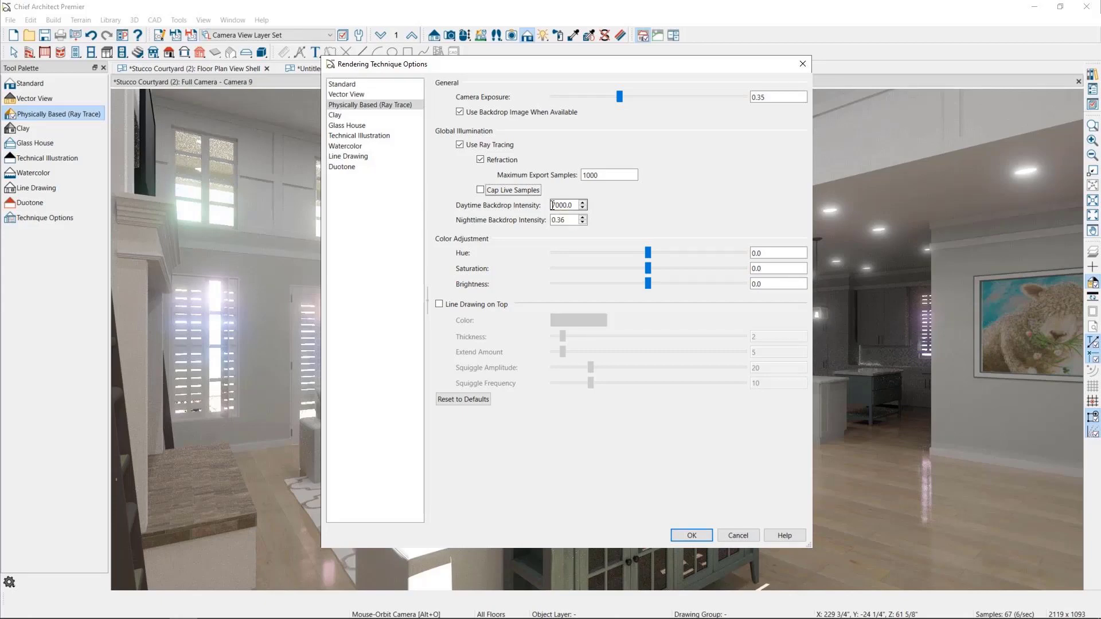
{"action": "left_click_drag", "start_coordinate": [560, 205], "coordinate": [494, 210]}
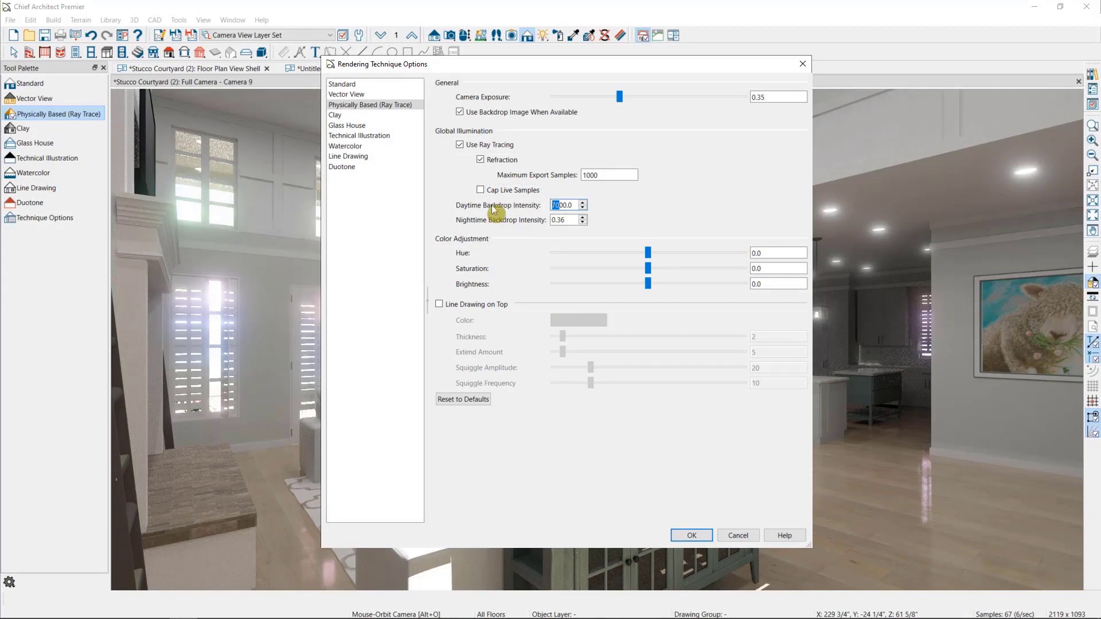
{"action": "type", "text": "5"}
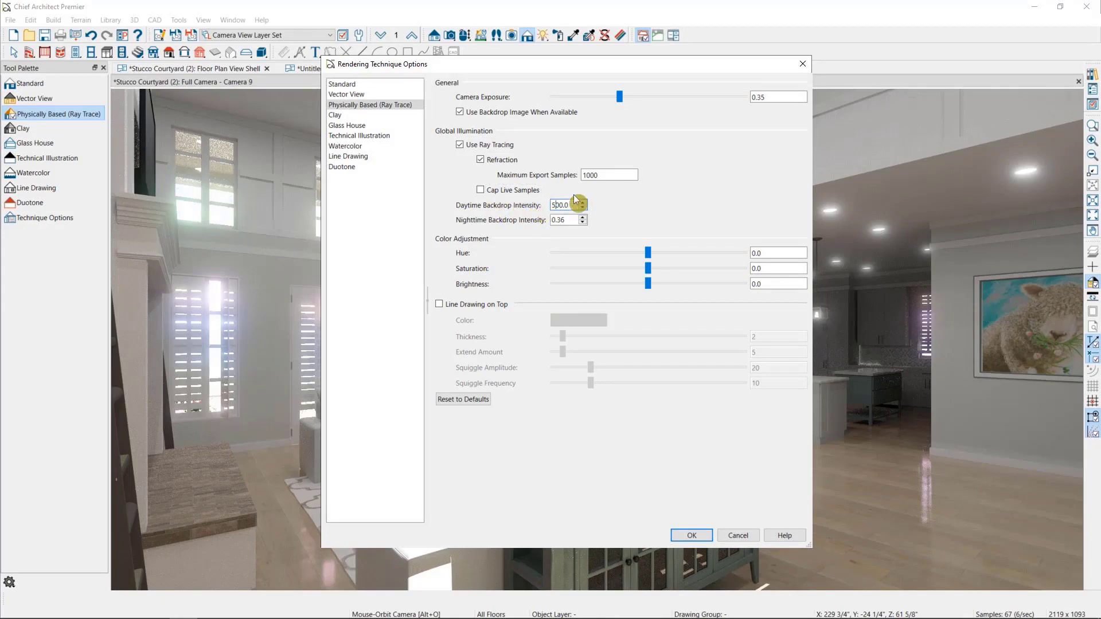
{"action": "left_click", "coordinate": [694, 536]}
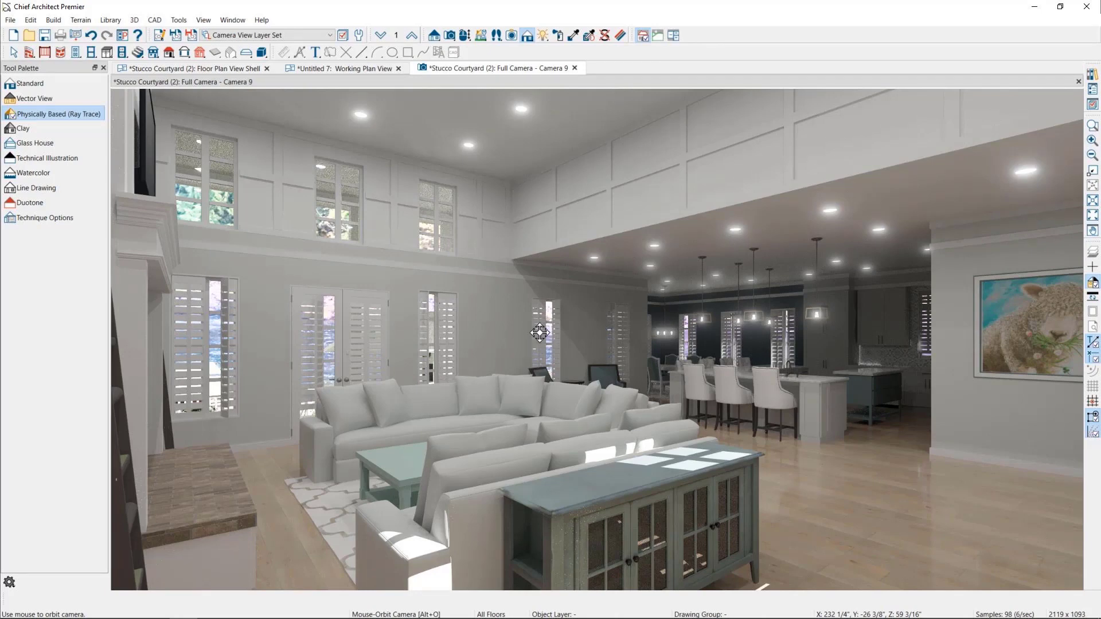
Open the kitchen-island pendant's specification and review its Light Data and 48-inch height.
{"action": "key", "text": "space"}
{"action": "left_click", "coordinate": [824, 316]}
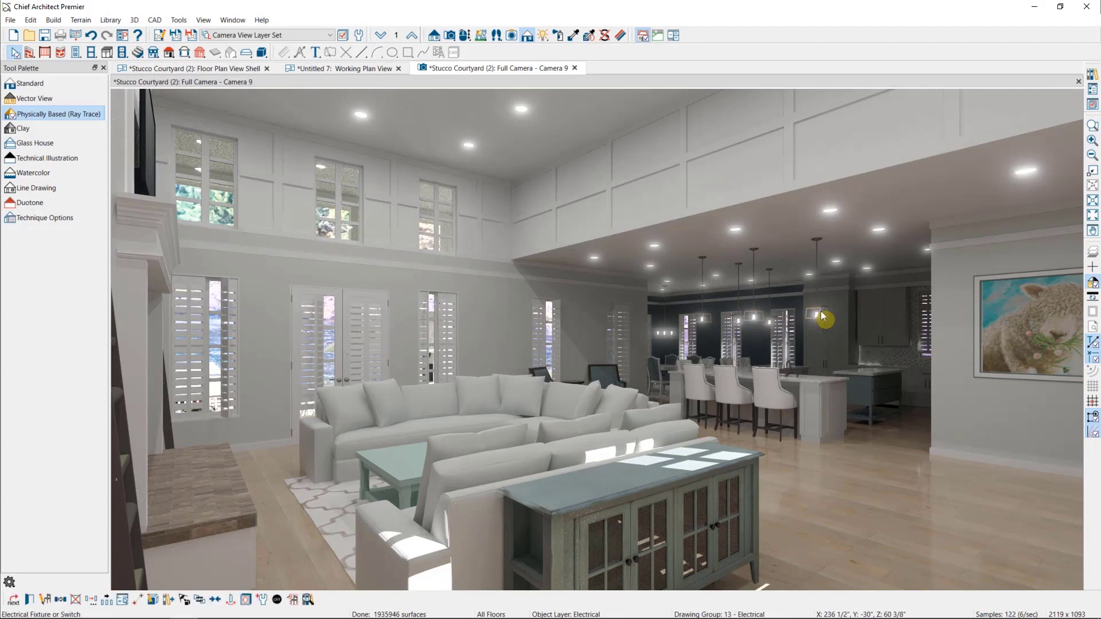
{"action": "left_click", "coordinate": [30, 599]}
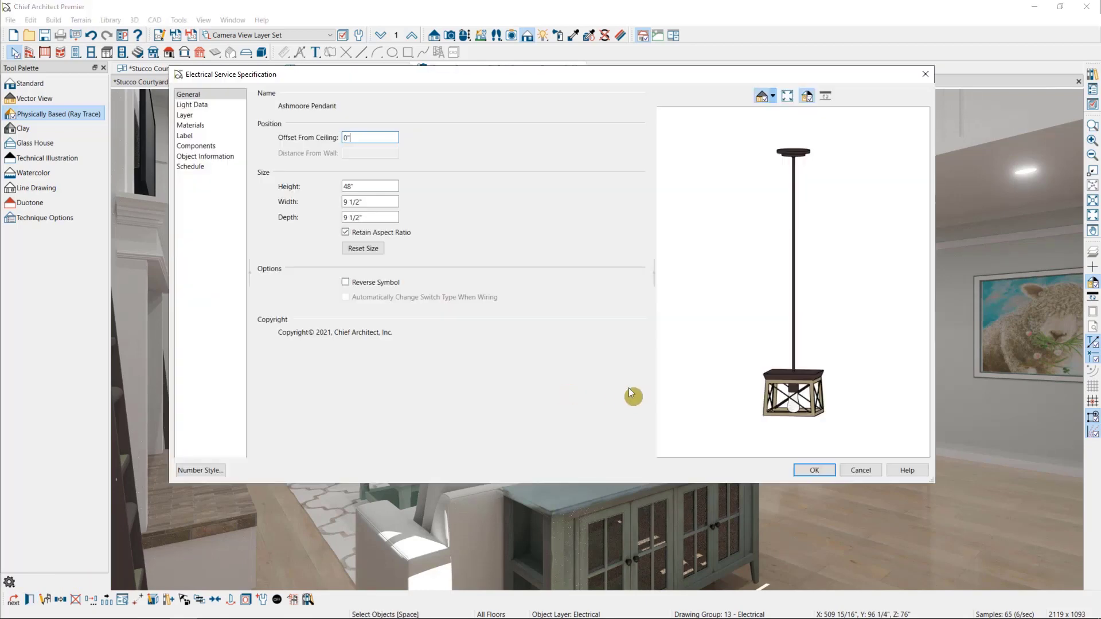
{"action": "left_click", "coordinate": [204, 104]}
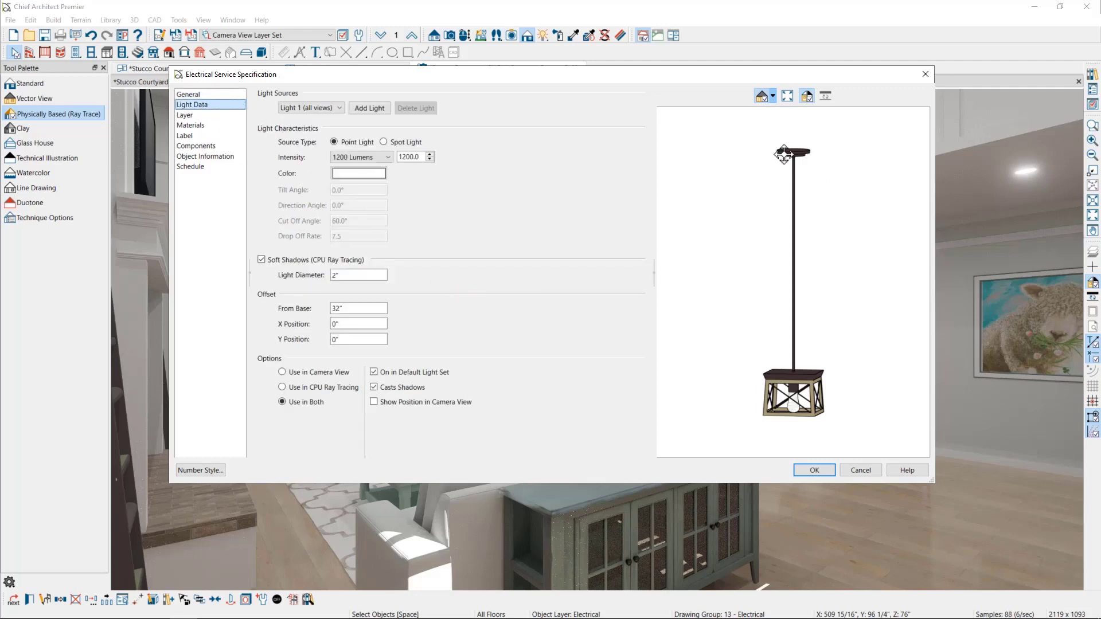
{"action": "left_click", "coordinate": [350, 309]}
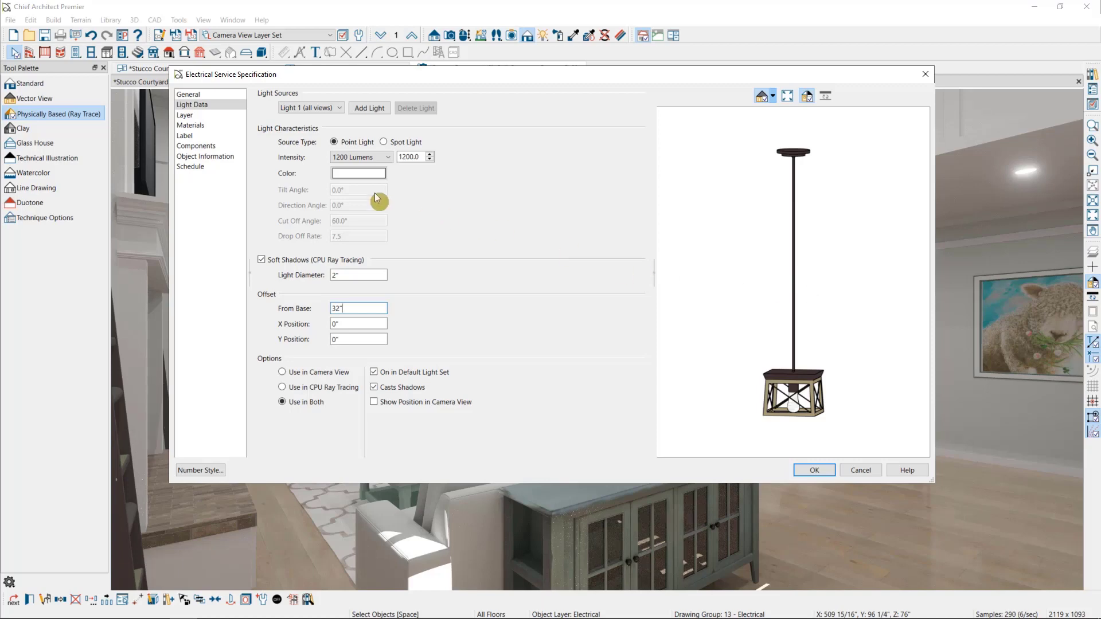
{"action": "left_click", "coordinate": [205, 96]}
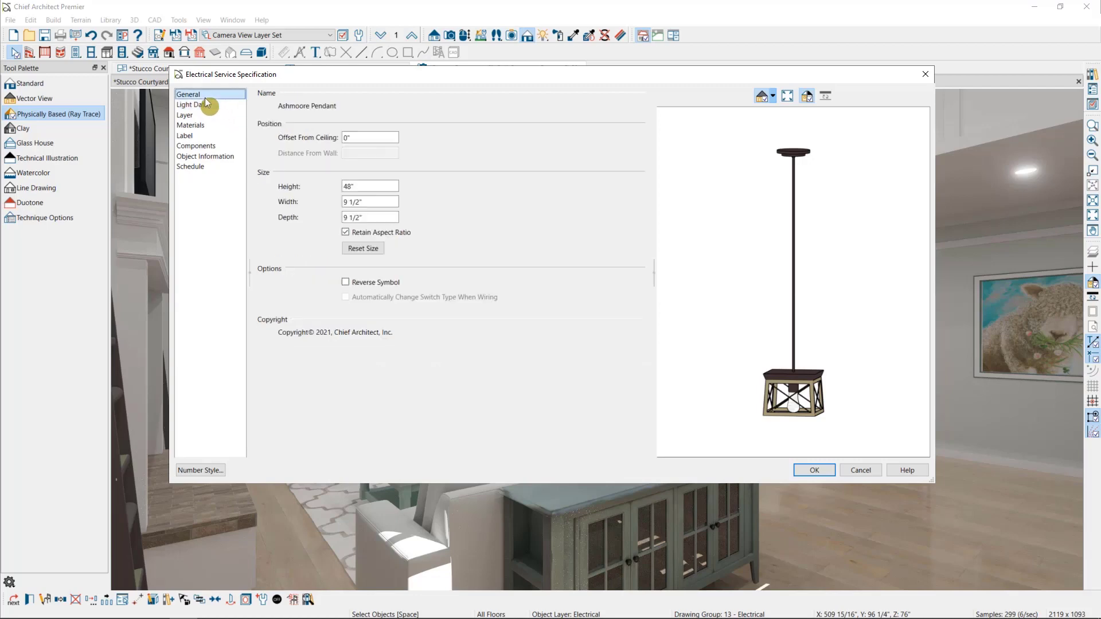
{"action": "left_click", "coordinate": [367, 186]}
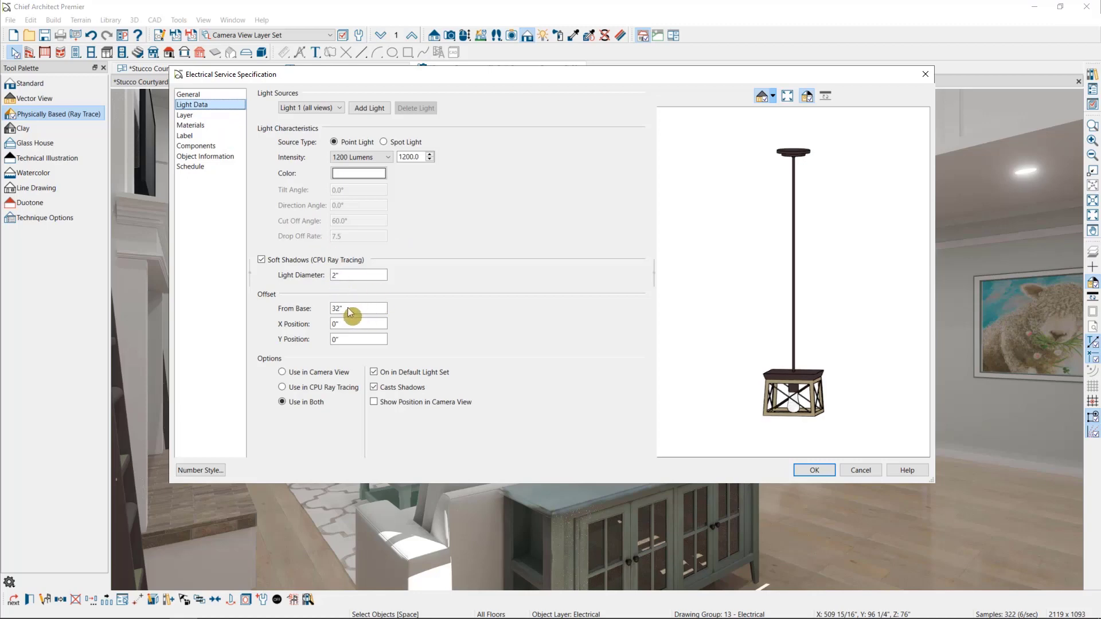
Raise the light's From Base offset from 32" to 46" and show its position in camera view.
{"action": "left_click_drag", "start_coordinate": [350, 313], "coordinate": [318, 309]}
{"action": "type", "text": "46"}
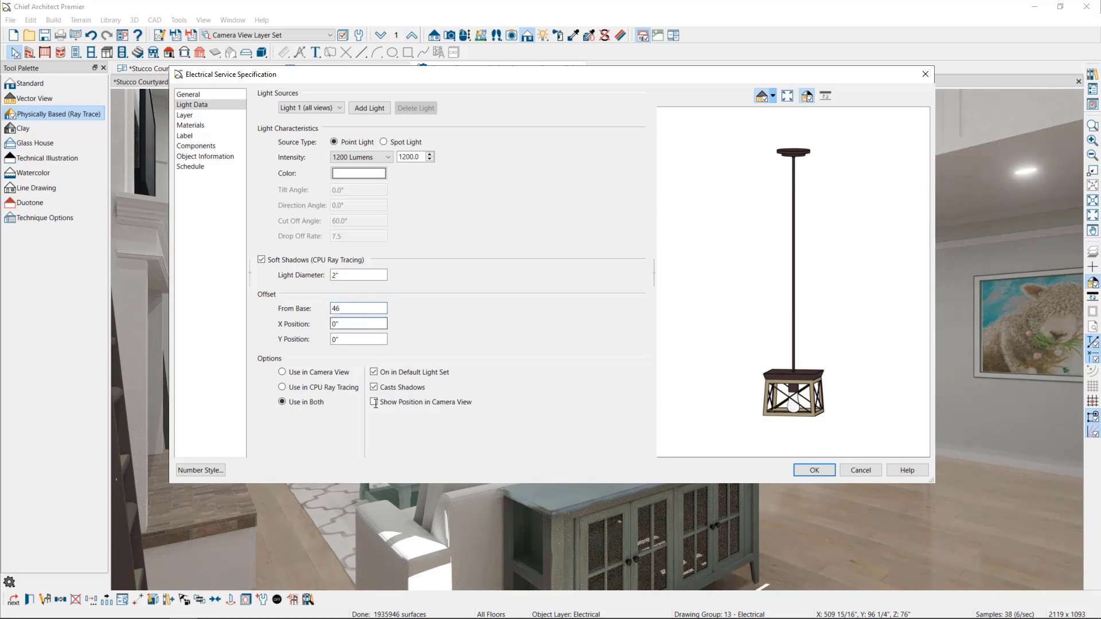
{"action": "key", "text": "Tab"}
{"action": "left_click", "coordinate": [374, 403]}
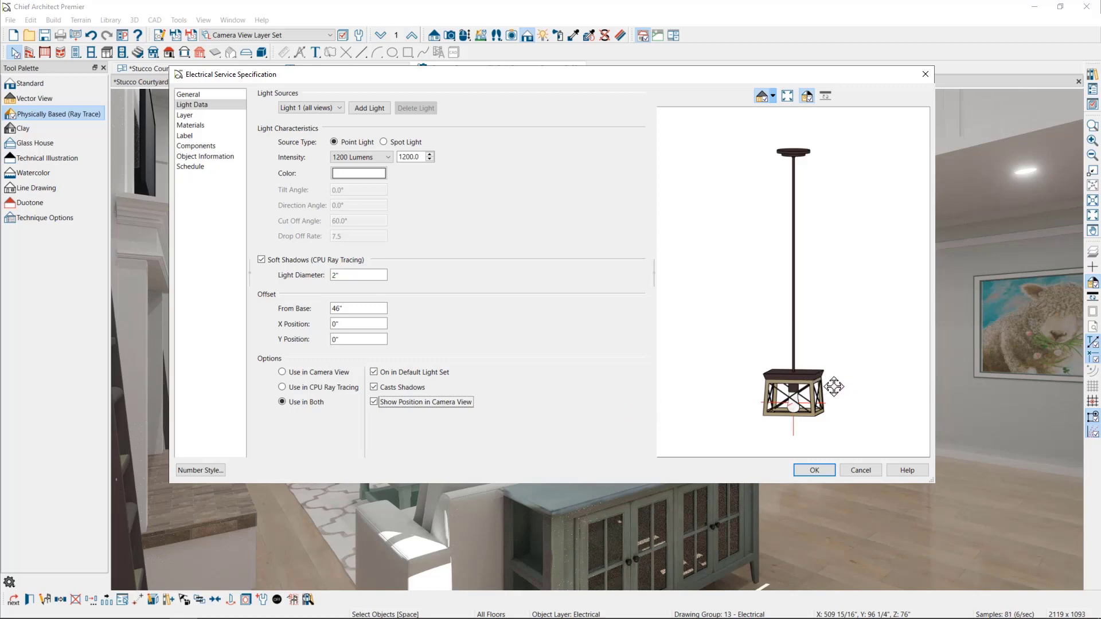
{"action": "left_click", "coordinate": [335, 112]}
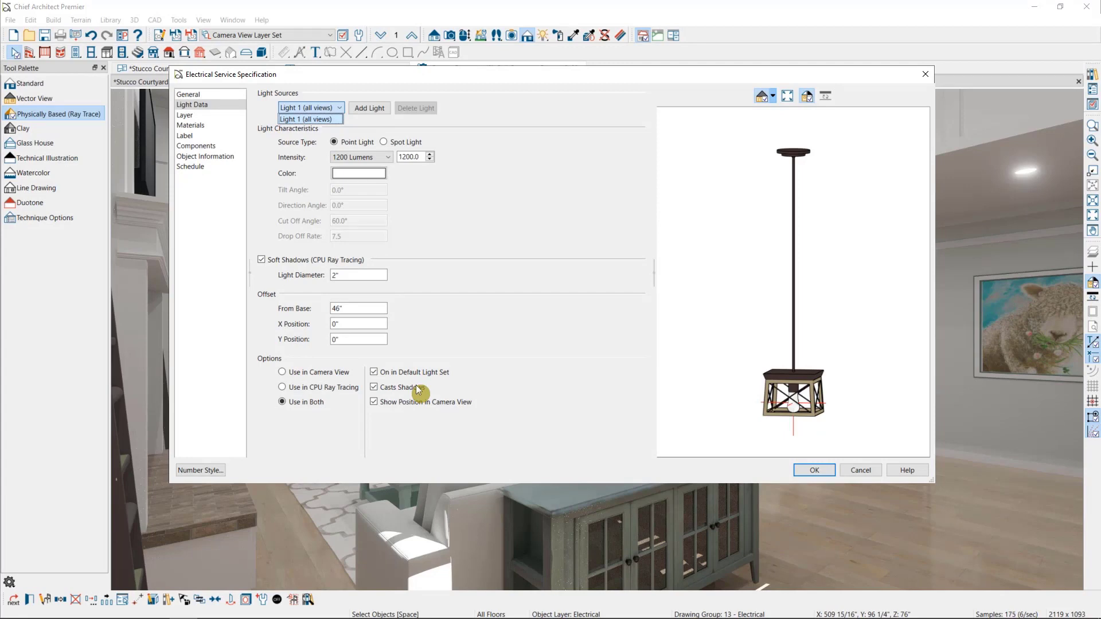
Keep the pendant at 1200 Lumens, make it a Spot Light, and review its 60° cut-off and 7.5 drop-off.
{"action": "left_click", "coordinate": [387, 157]}
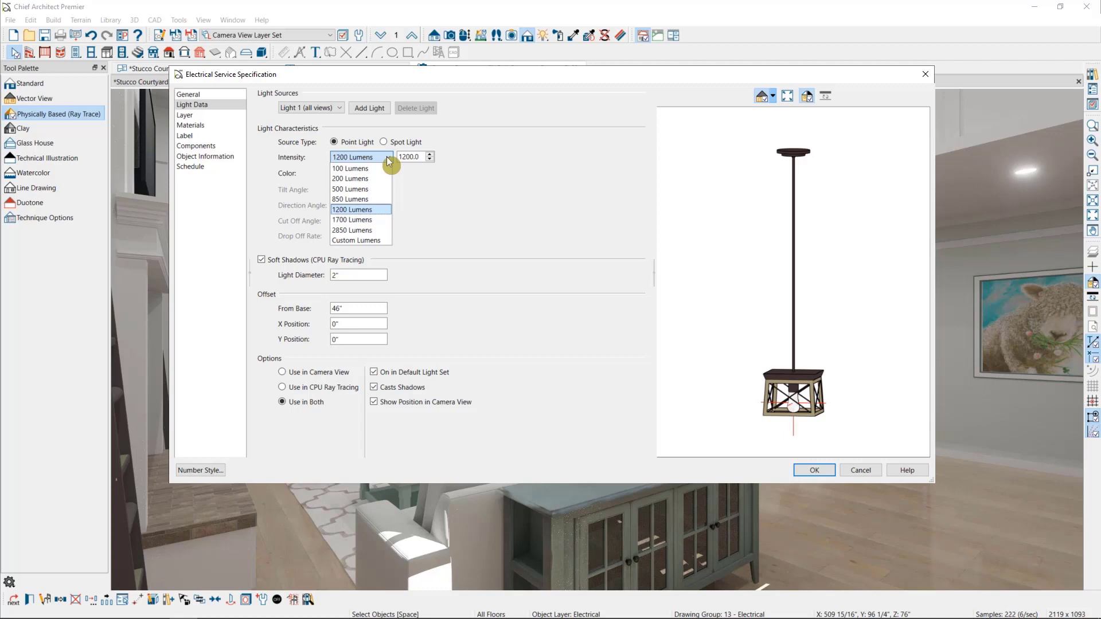
{"action": "left_click", "coordinate": [374, 156]}
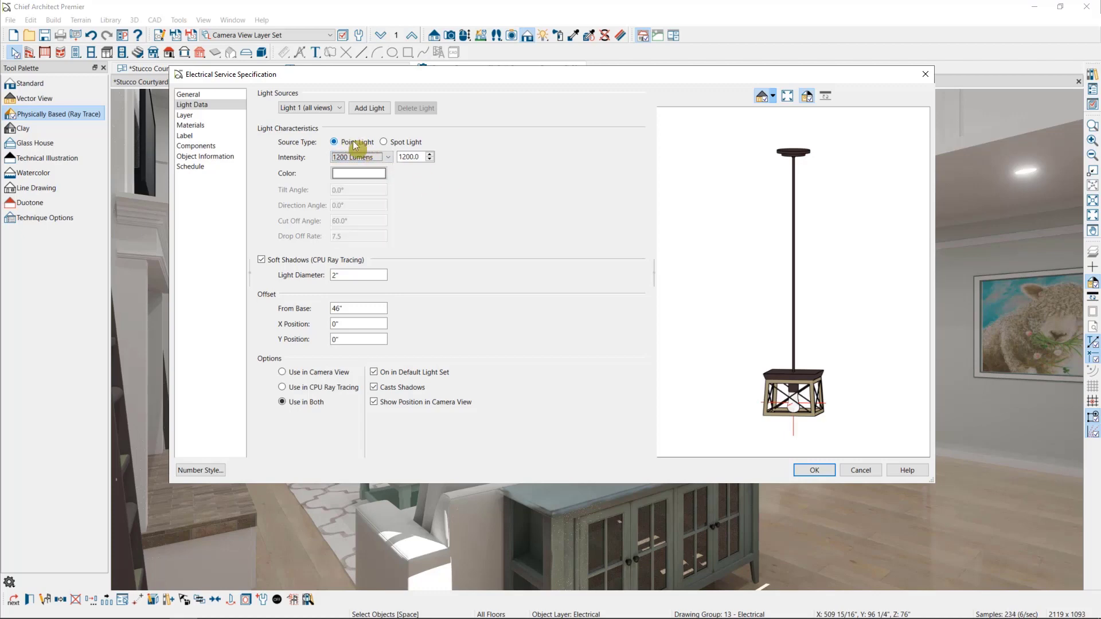
{"action": "left_click", "coordinate": [402, 143]}
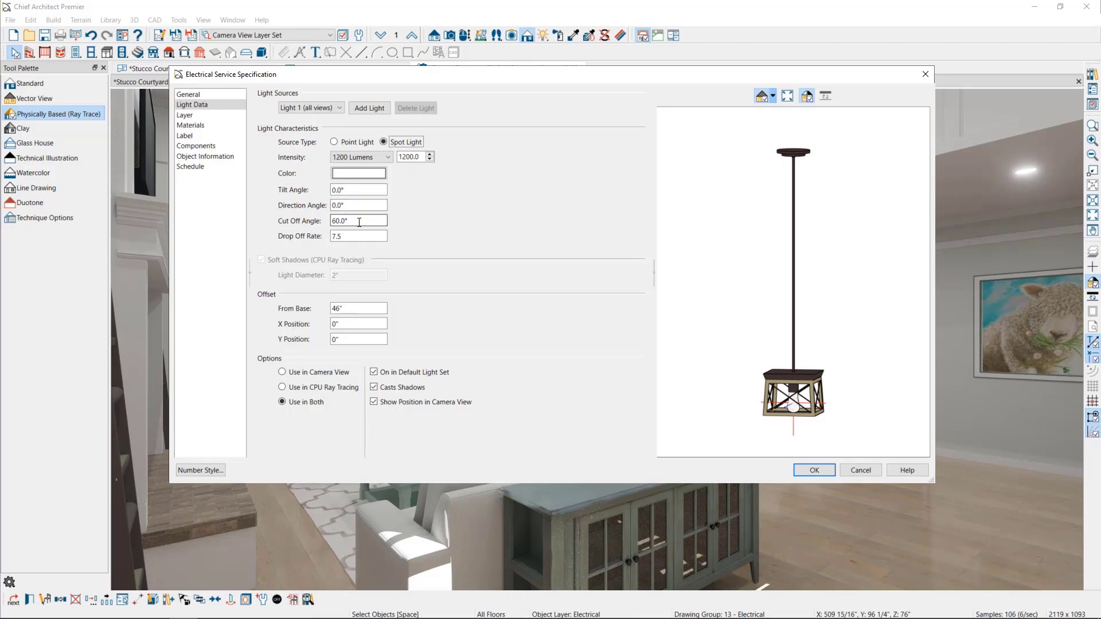
{"action": "left_click", "coordinate": [368, 203]}
{"action": "left_click", "coordinate": [356, 222]}
{"action": "left_click", "coordinate": [520, 300]}
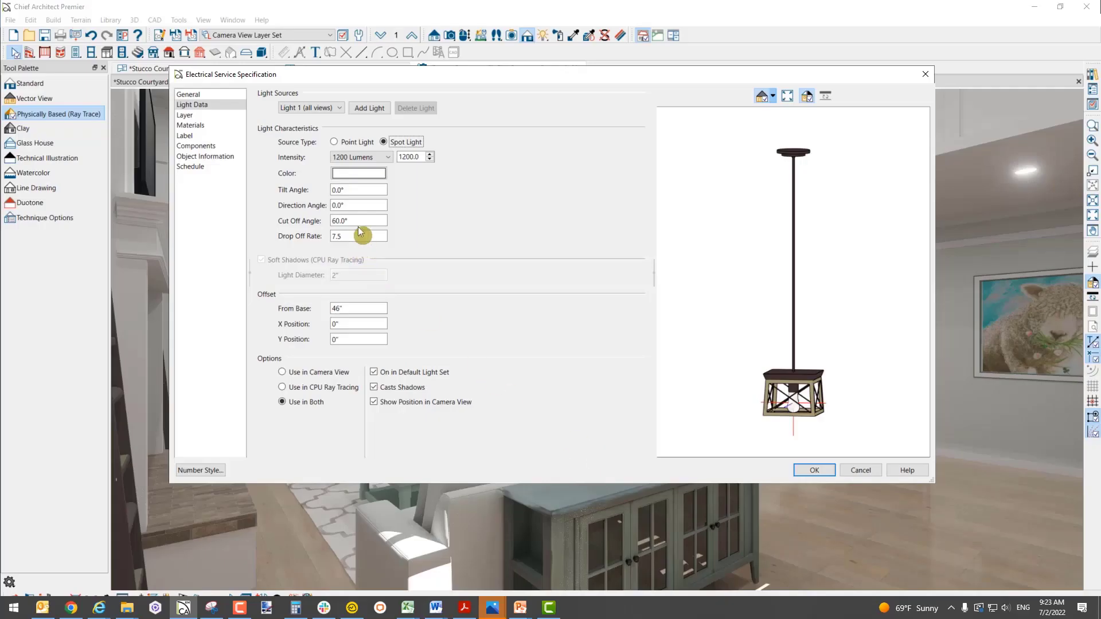
{"action": "left_click", "coordinate": [359, 223]}
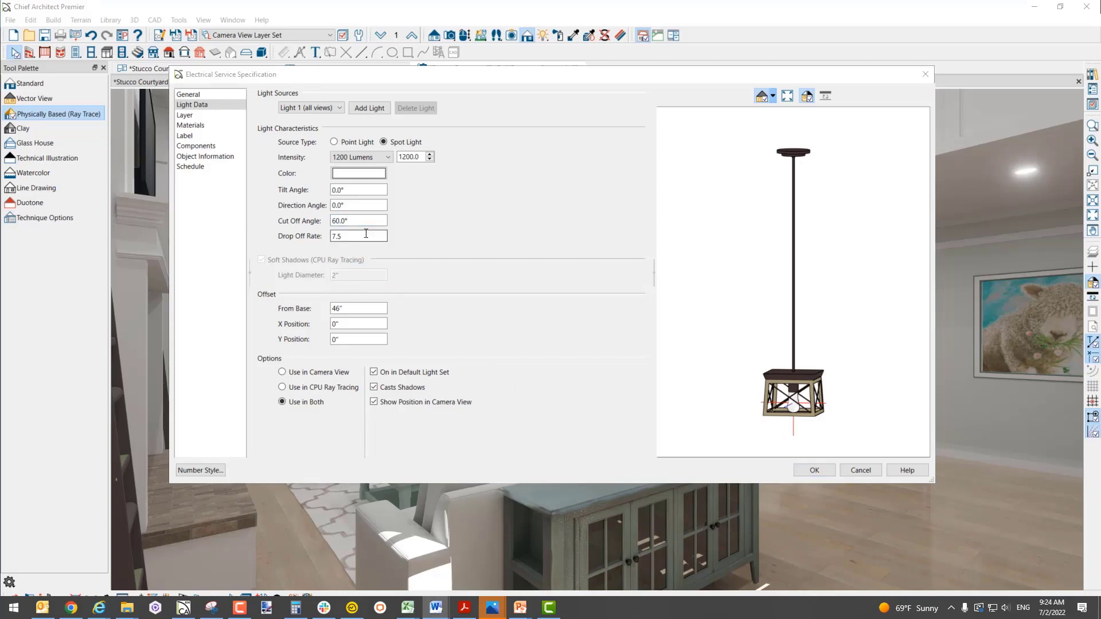
{"action": "left_click", "coordinate": [348, 224]}
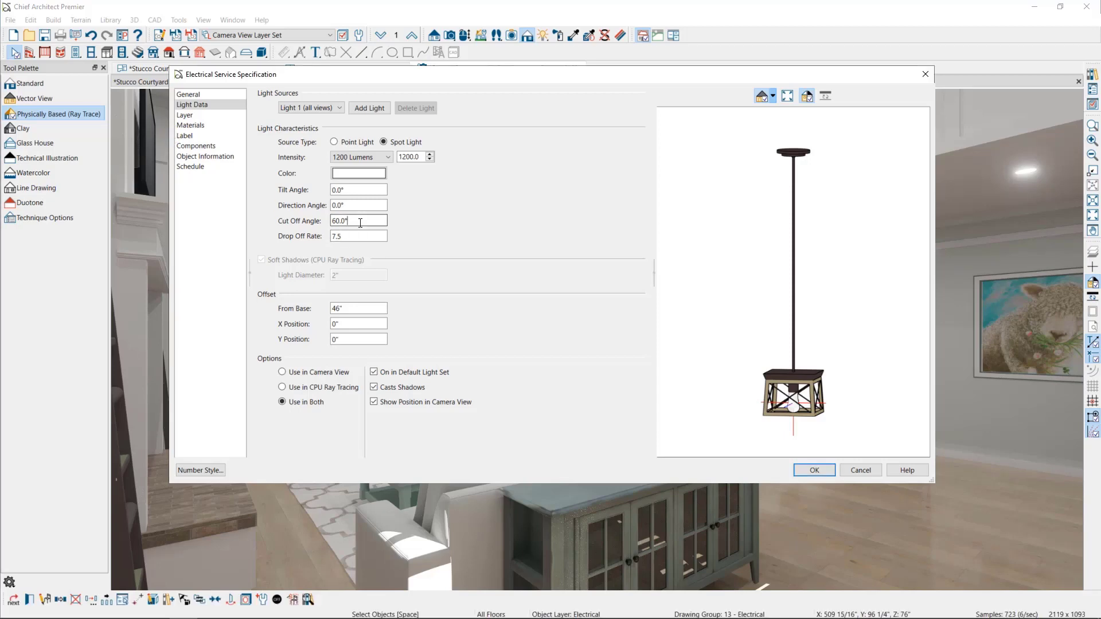
{"action": "left_click", "coordinate": [351, 236]}
Revert Light 1 to a point light, turn off Show Position in Camera View, and confirm.
{"action": "left_click", "coordinate": [334, 141]}
{"action": "left_click", "coordinate": [328, 109]}
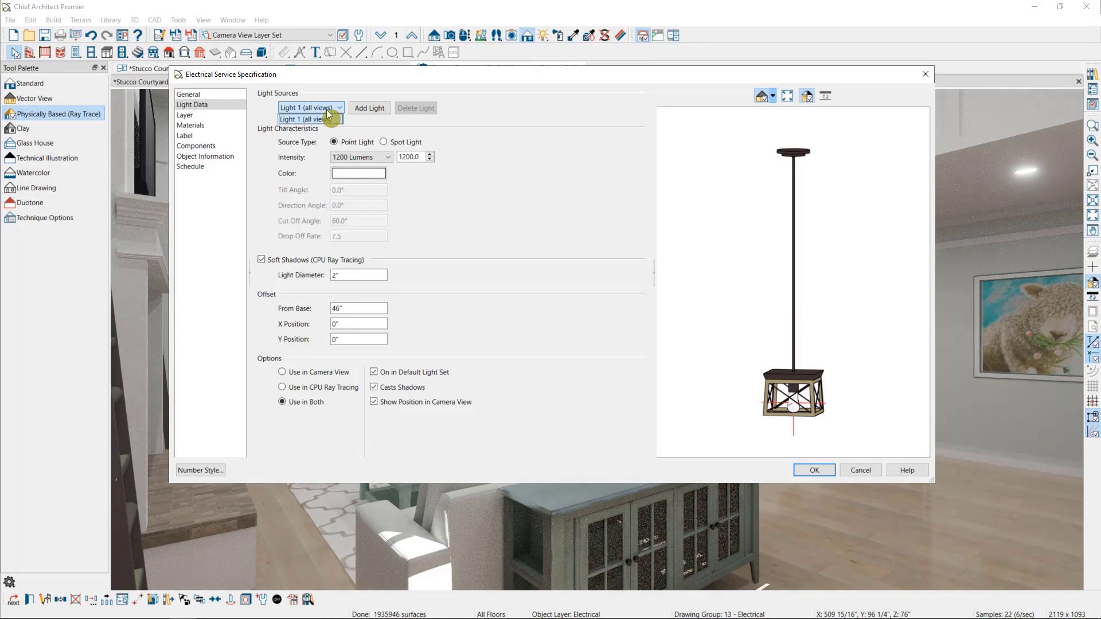
{"action": "left_click", "coordinate": [327, 111]}
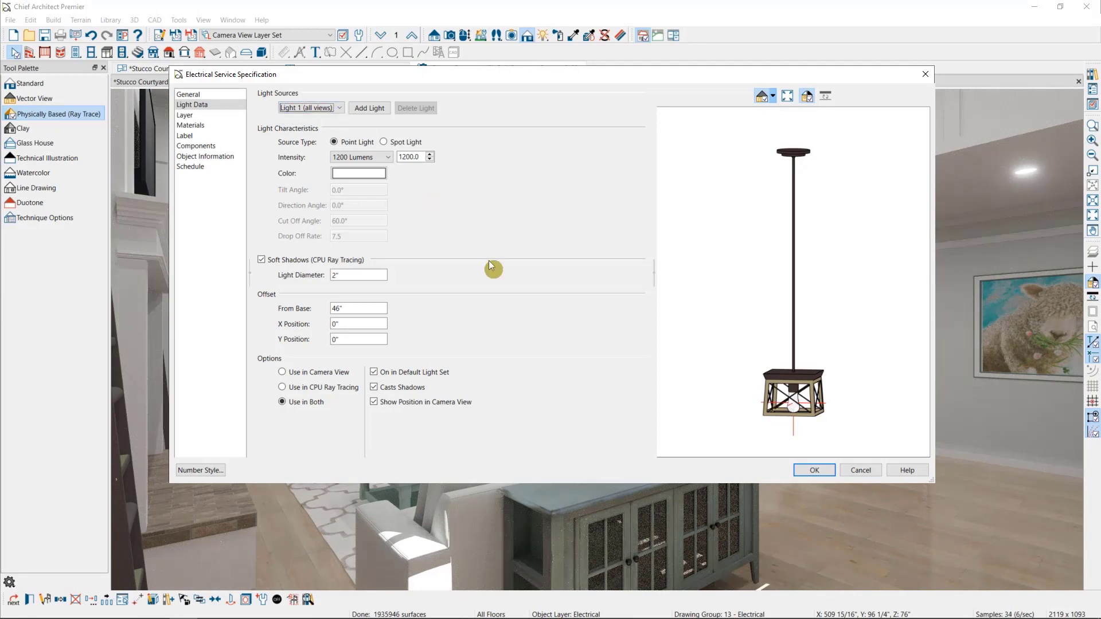
{"action": "left_click", "coordinate": [387, 401]}
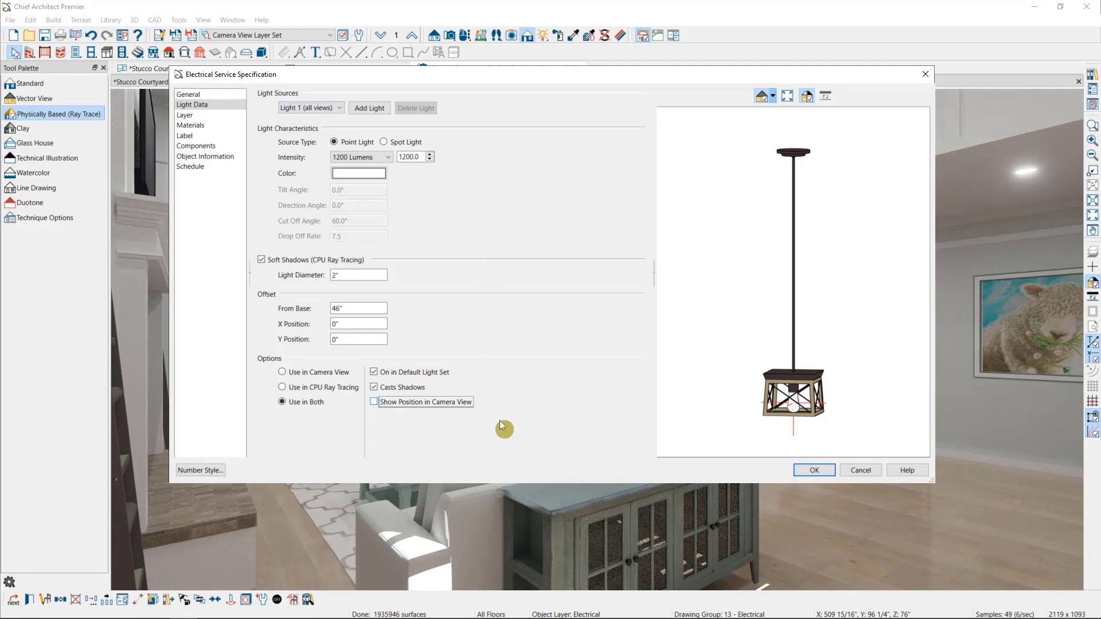
{"action": "left_click", "coordinate": [818, 470]}
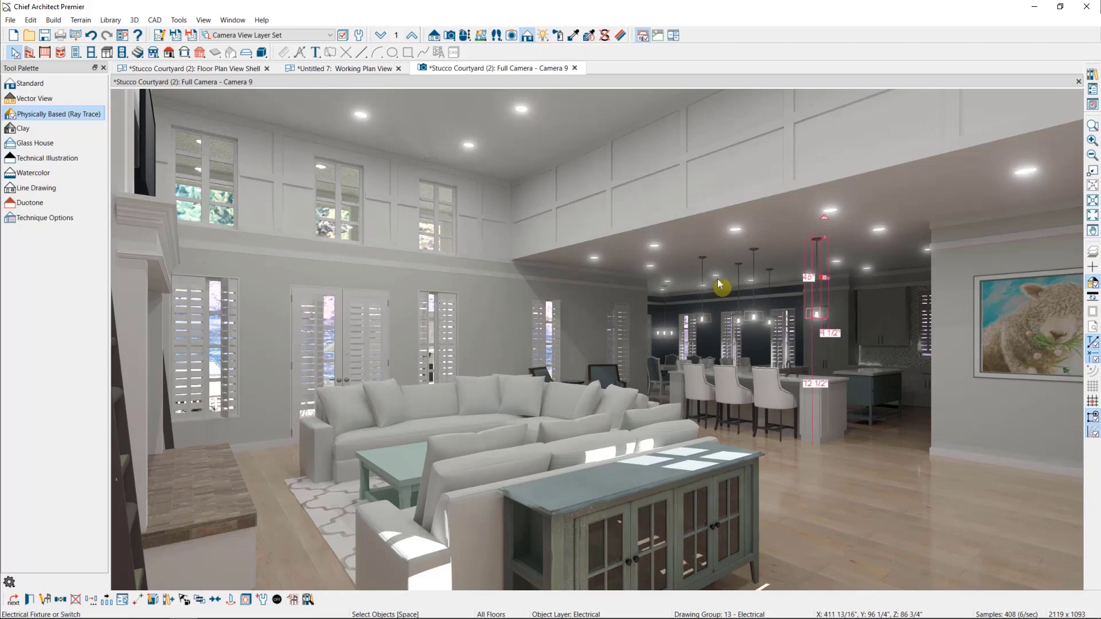
Place a new point light beside the kitchen island on the floor plan.
{"action": "left_click", "coordinate": [221, 69]}
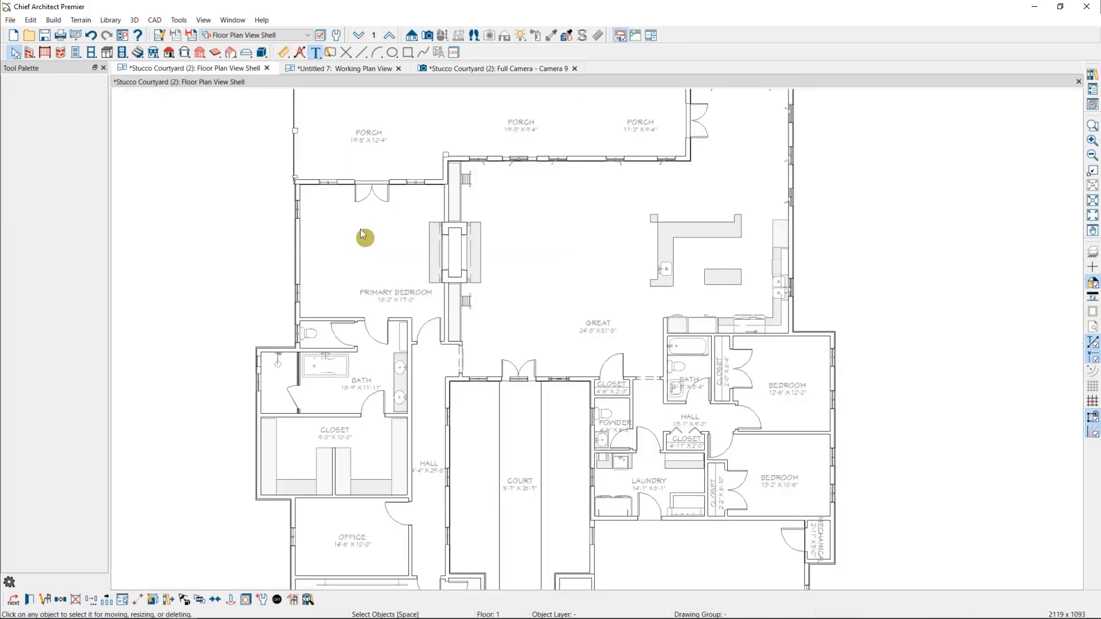
{"action": "left_click", "coordinate": [521, 37]}
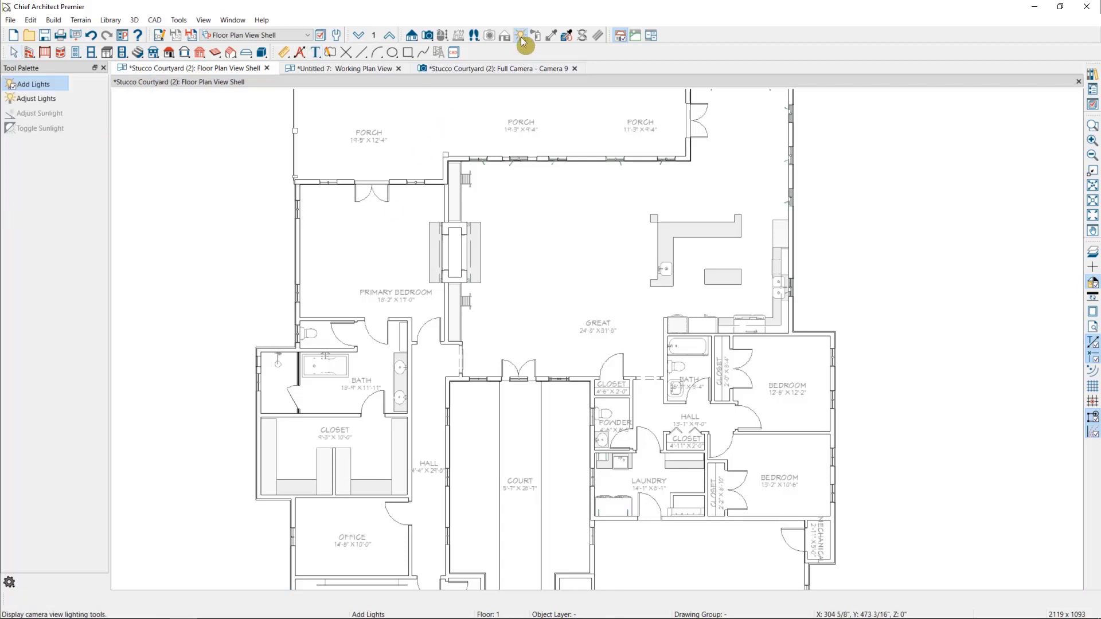
{"action": "left_click", "coordinate": [38, 86]}
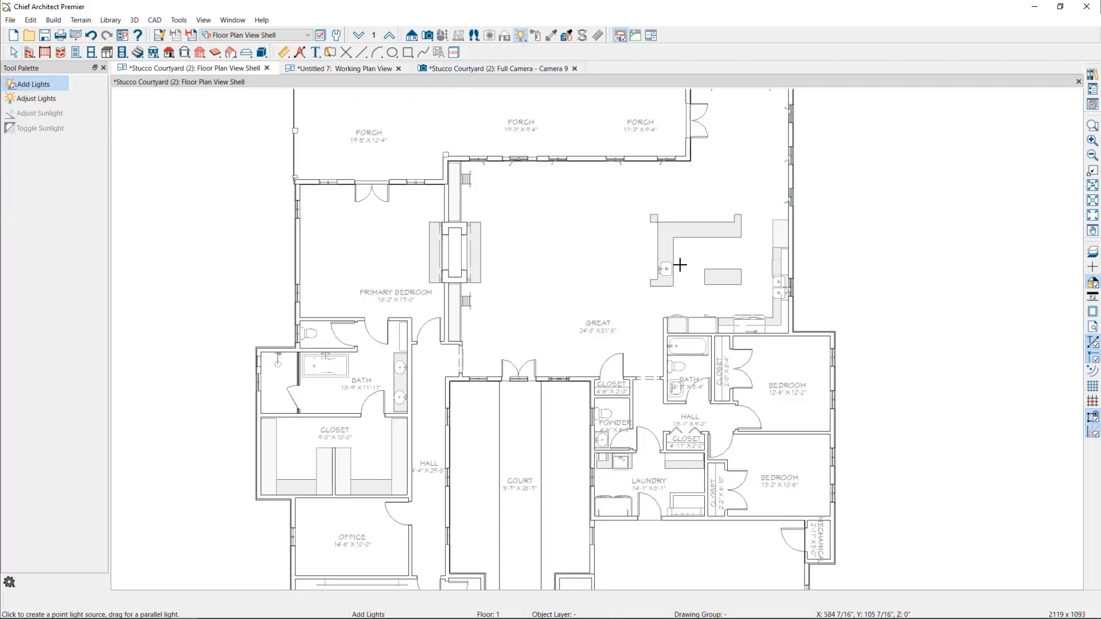
{"action": "left_click", "coordinate": [644, 248]}
{"action": "left_click_drag", "start_coordinate": [623, 261], "coordinate": [649, 265]}
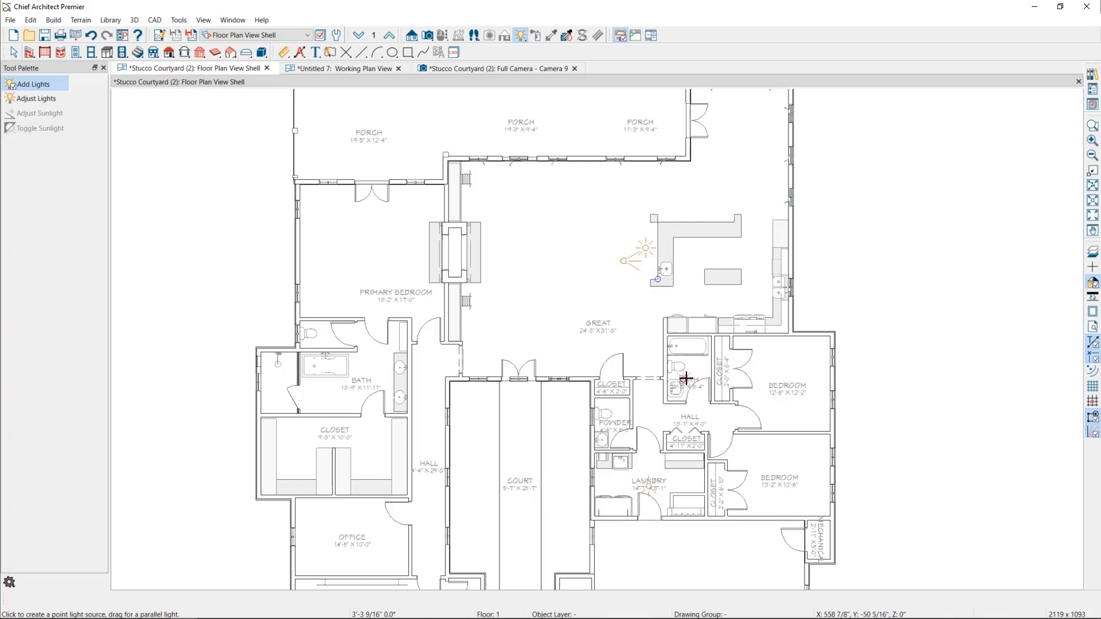
Open the new light's specification, showing floor 1 at 80 7/8" absolute elevation.
{"action": "key", "text": "space"}
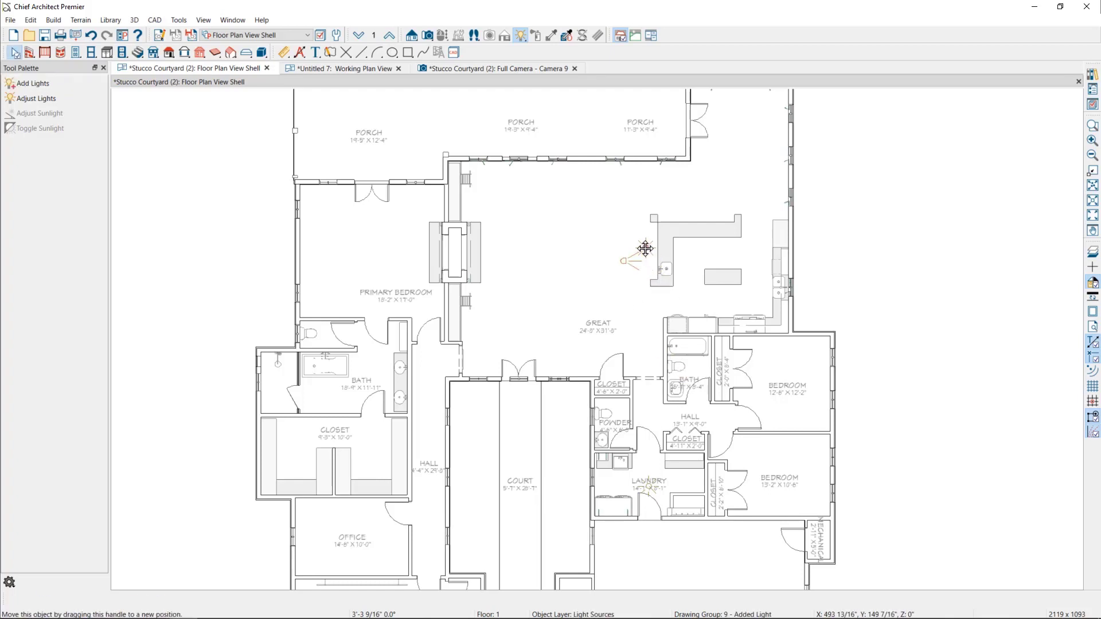
{"action": "left_click", "coordinate": [645, 248]}
{"action": "double_click", "coordinate": [645, 249]}
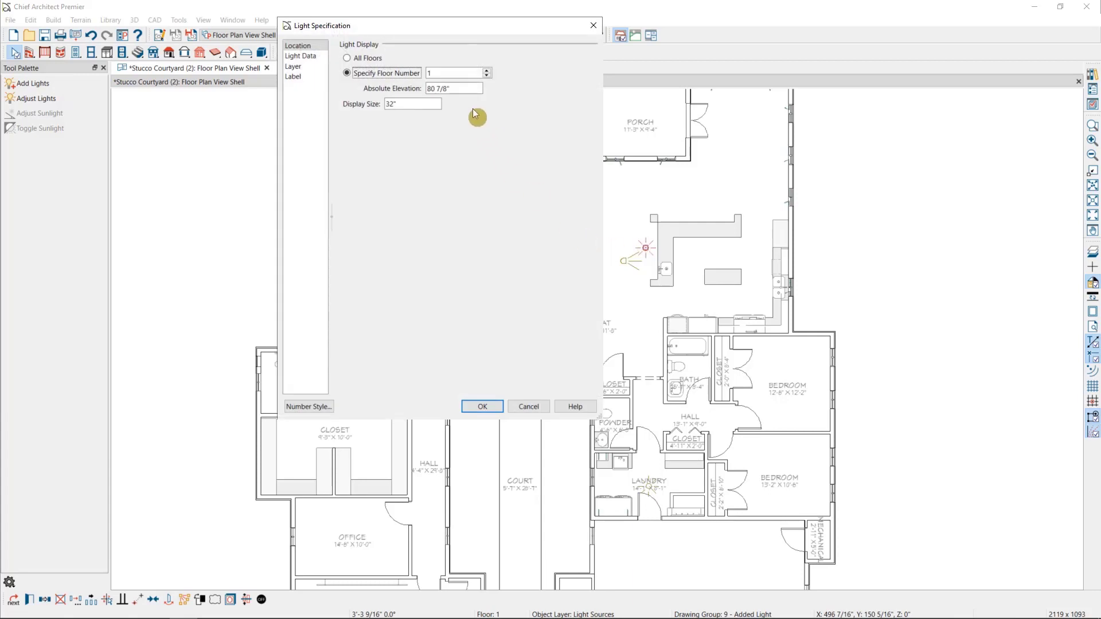
{"action": "key", "text": "Tab"}
{"action": "key", "text": "Tab"}
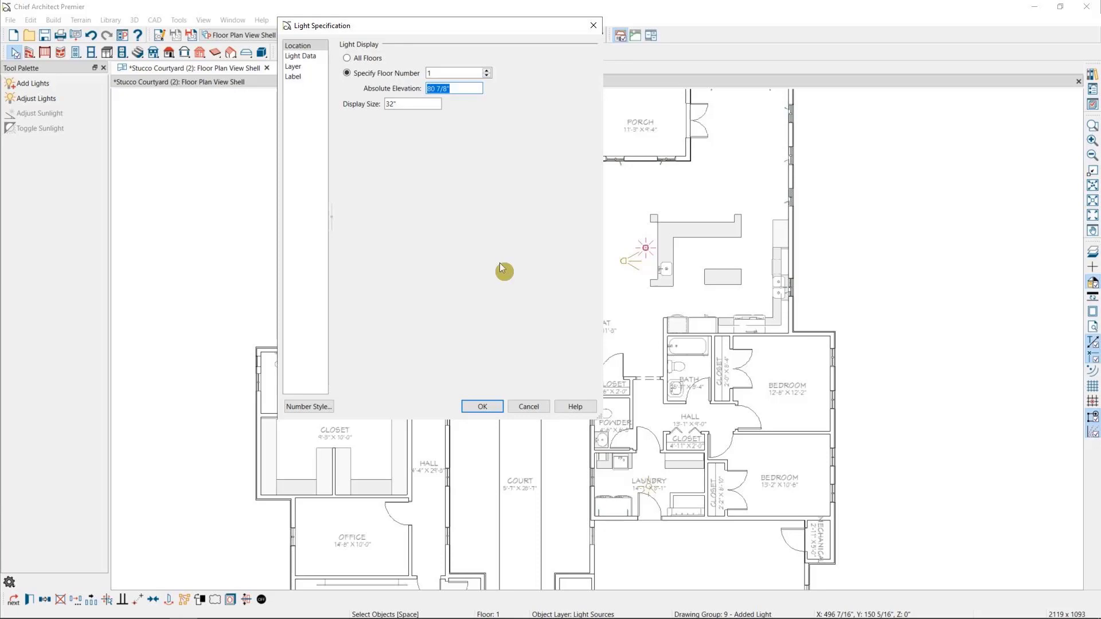
Confirm the new light, then open Adjust Lights for the Camera 9 render.
{"action": "left_click", "coordinate": [484, 405]}
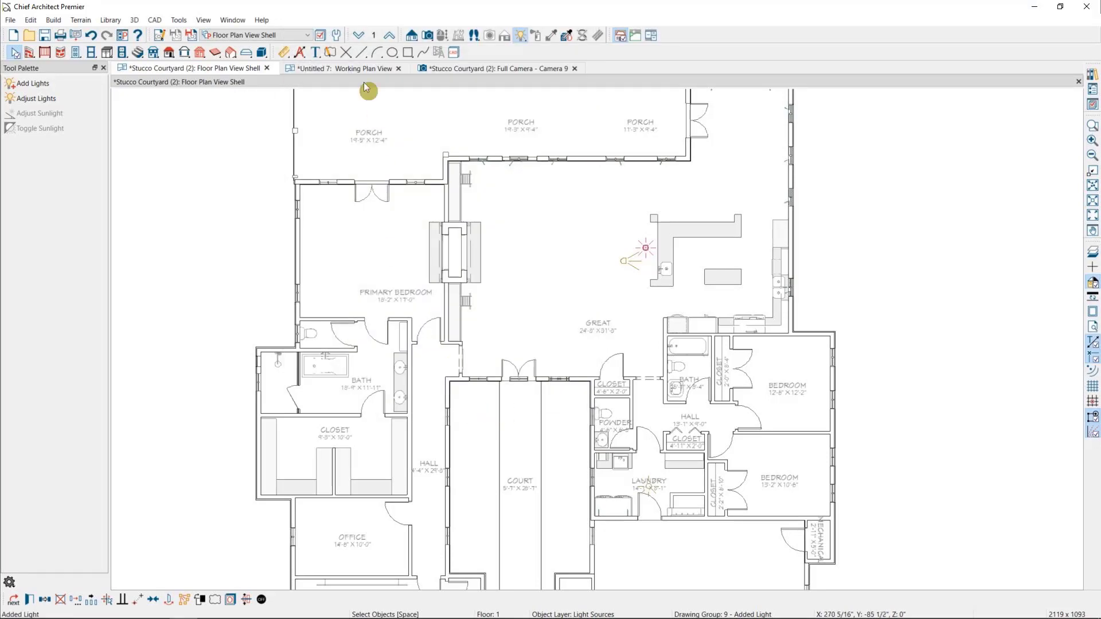
{"action": "left_click", "coordinate": [473, 71]}
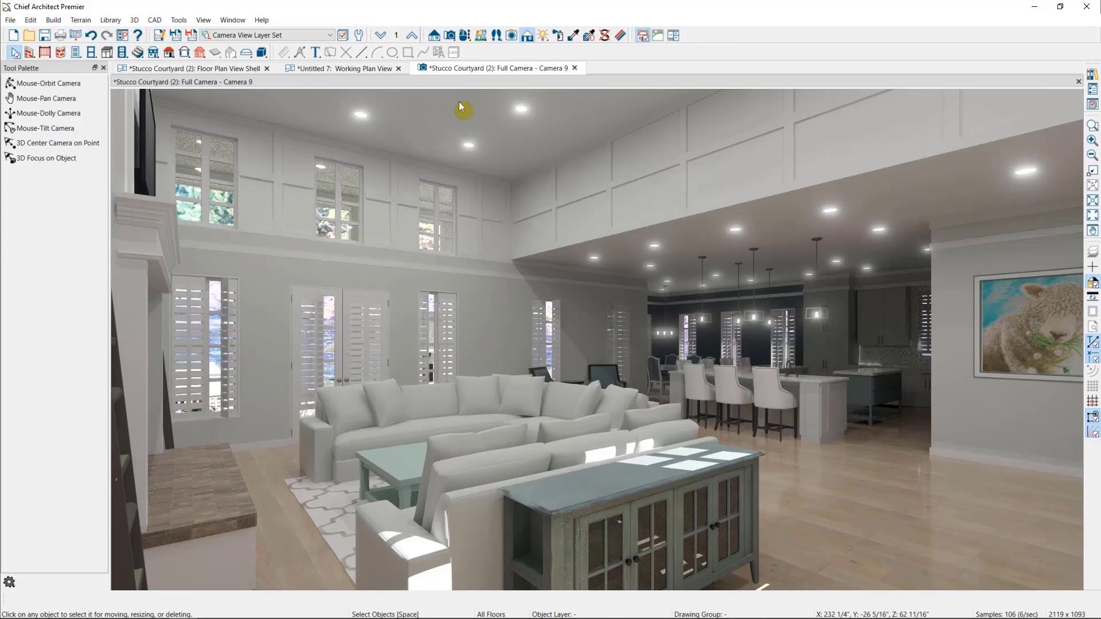
{"action": "left_click", "coordinate": [542, 35]}
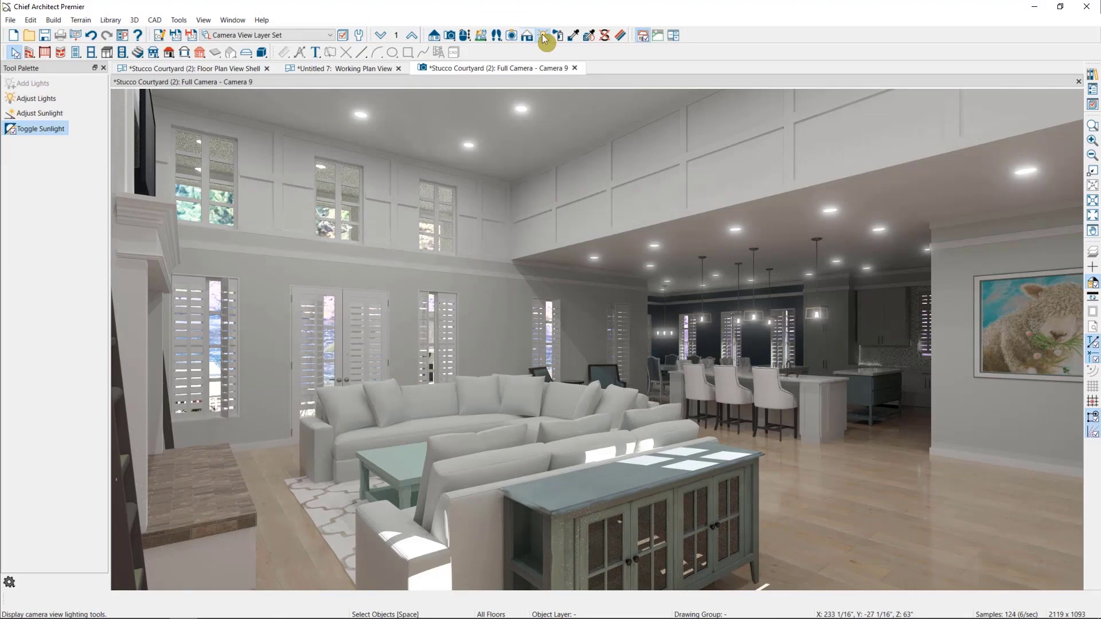
{"action": "left_click", "coordinate": [30, 99]}
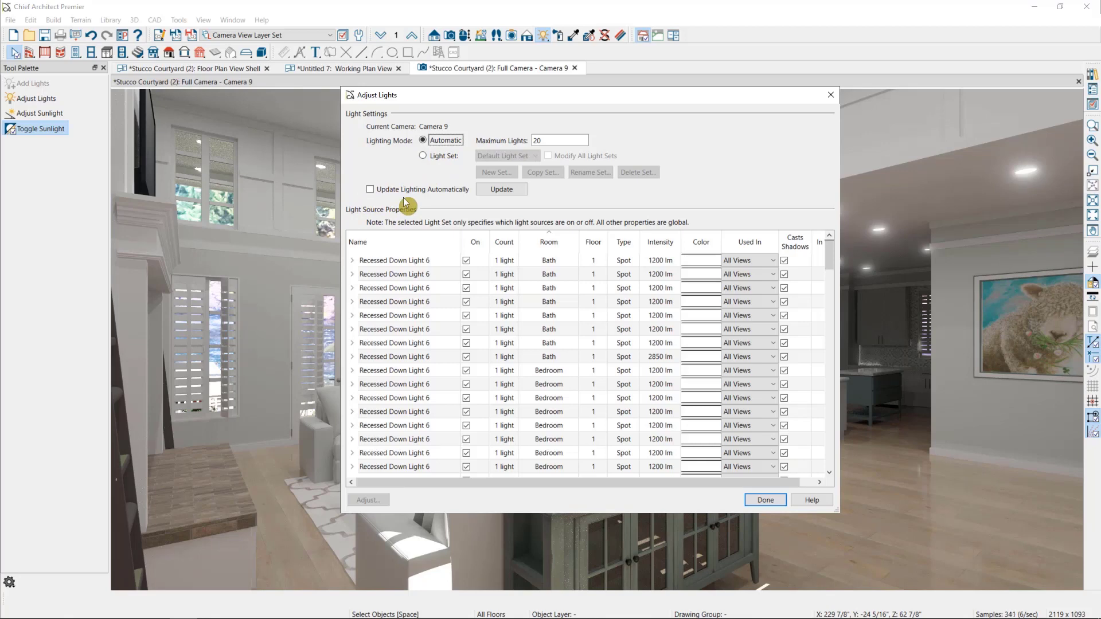
Switch Camera 9 lighting to a light set and create a new set named 'GREAT ROOM'.
{"action": "left_click", "coordinate": [437, 156]}
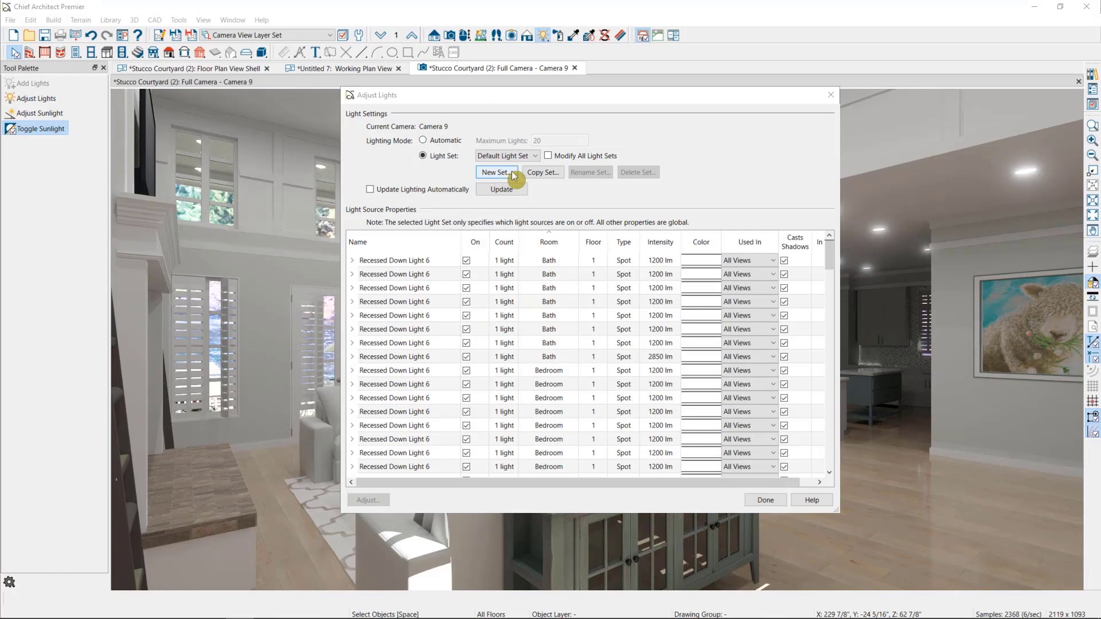
{"action": "left_click", "coordinate": [511, 171]}
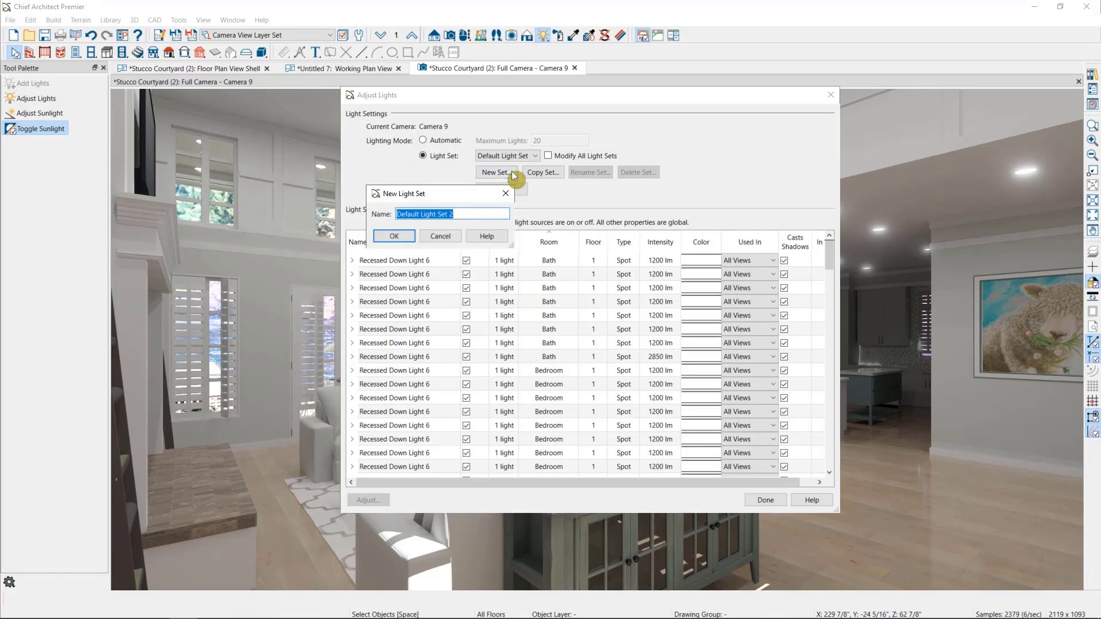
{"action": "type", "text": "GREAT ROOM"}
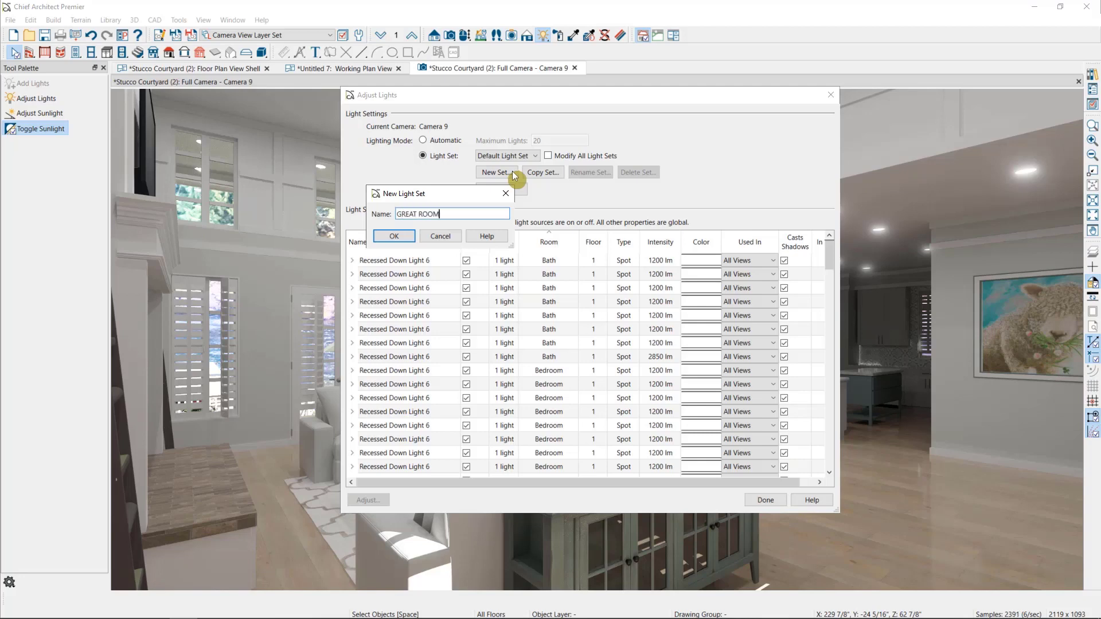
{"action": "left_click", "coordinate": [394, 236]}
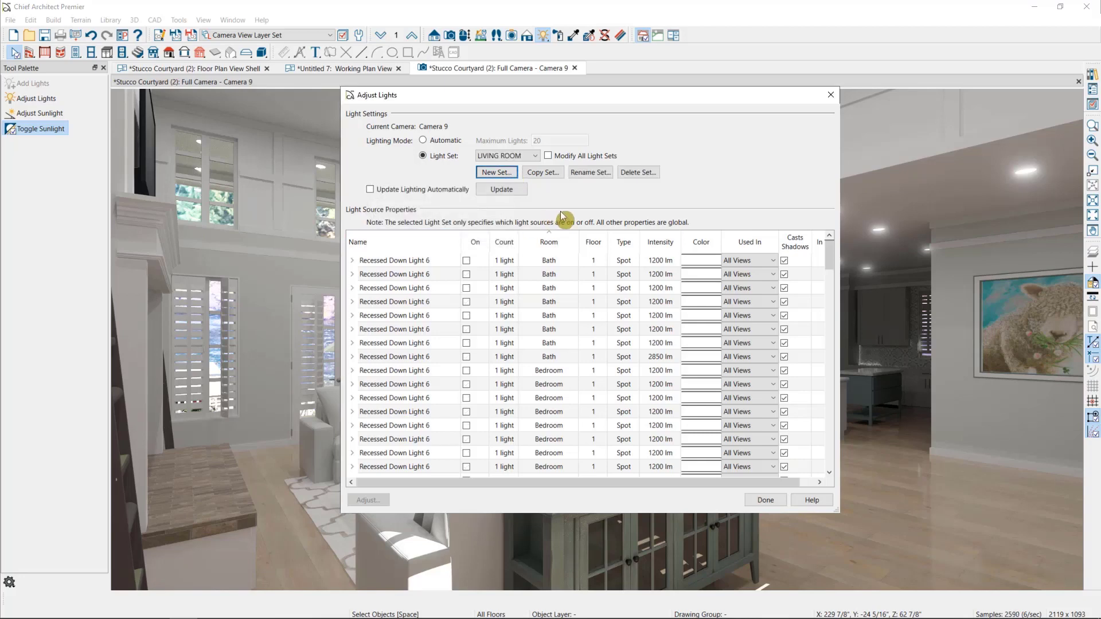
Turn on the Great room's recessed lights, pendants, chandelier and added lights in the set.
{"action": "scroll", "coordinate": [552, 358], "scroll_direction": "down", "scroll_amount": 10}
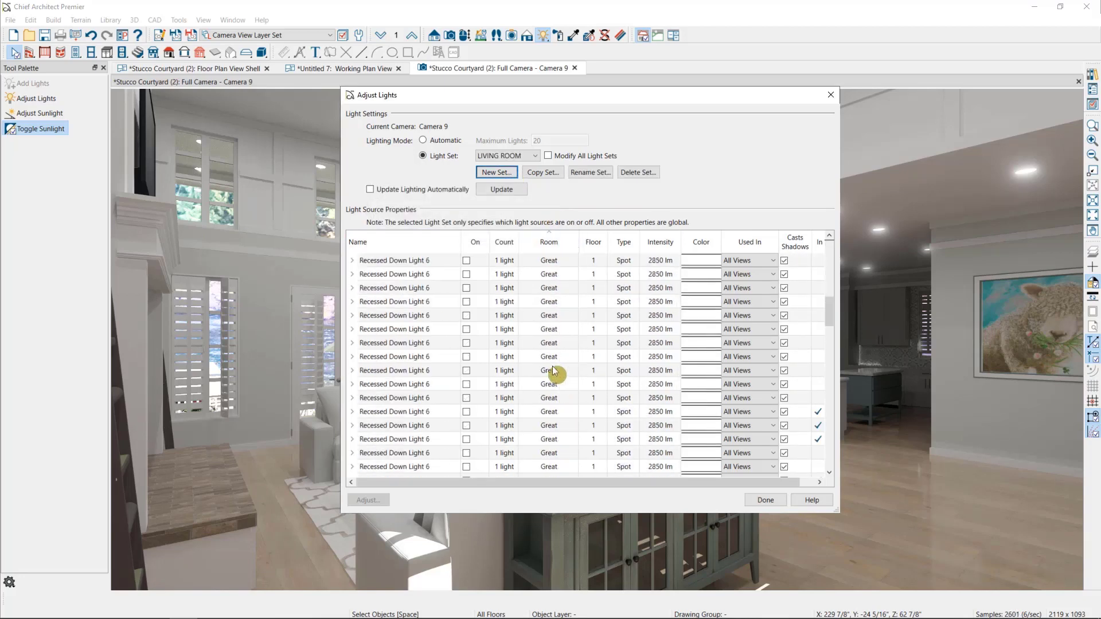
{"action": "scroll", "coordinate": [561, 292], "scroll_direction": "up", "scroll_amount": 1}
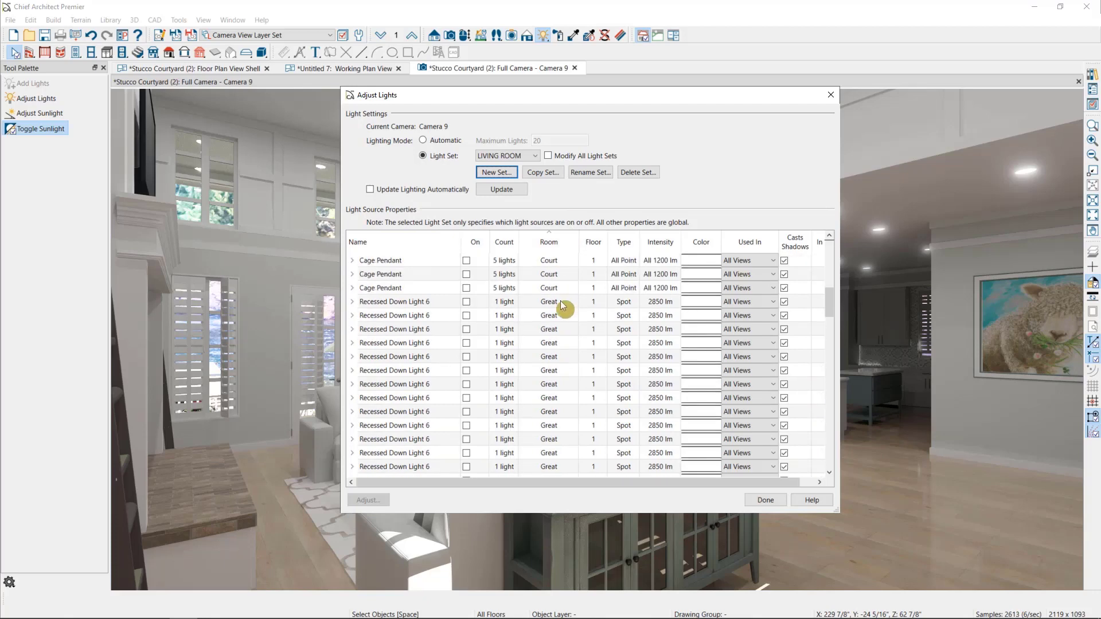
{"action": "left_click", "coordinate": [560, 301]}
{"action": "scroll", "coordinate": [562, 379], "scroll_direction": "down", "scroll_amount": 1}
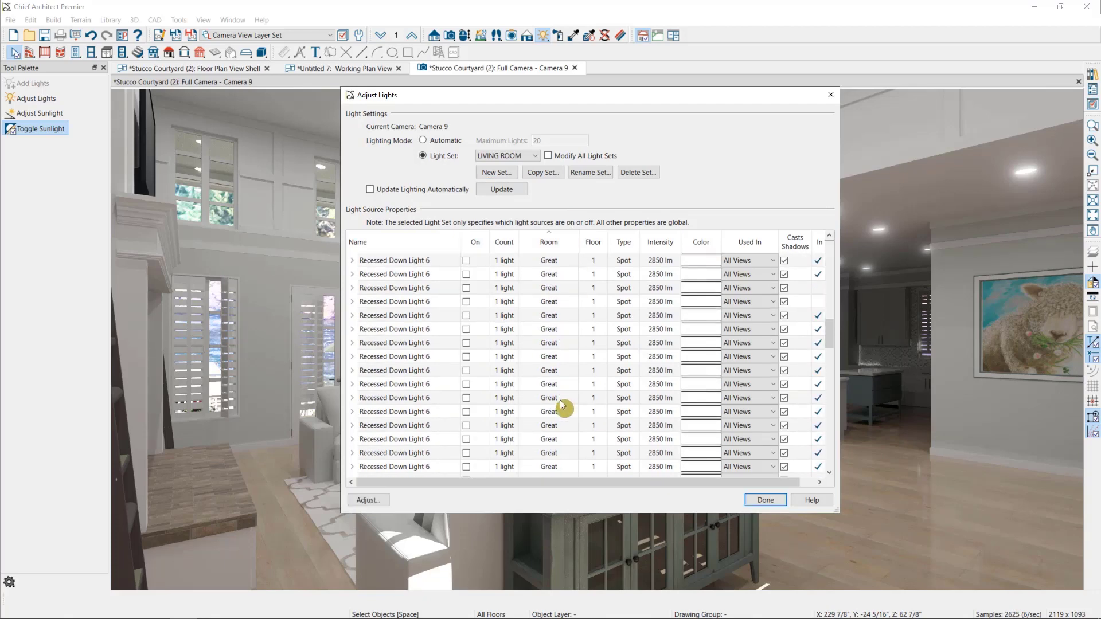
{"action": "scroll", "coordinate": [559, 404], "scroll_direction": "down", "scroll_amount": 2}
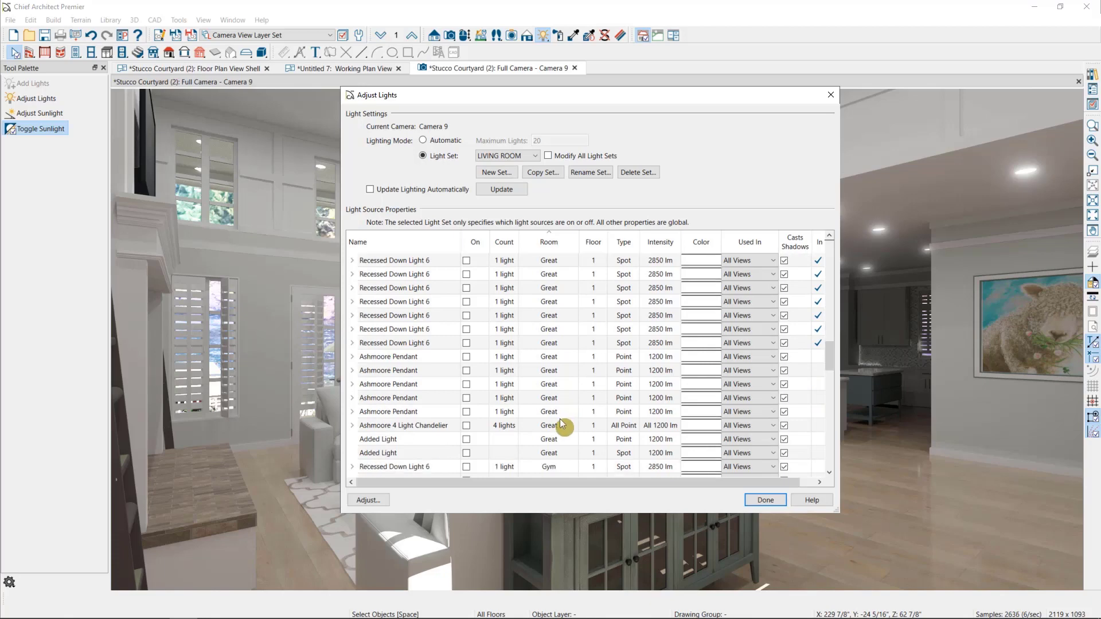
{"action": "left_click", "coordinate": [553, 456], "text": "shift"}
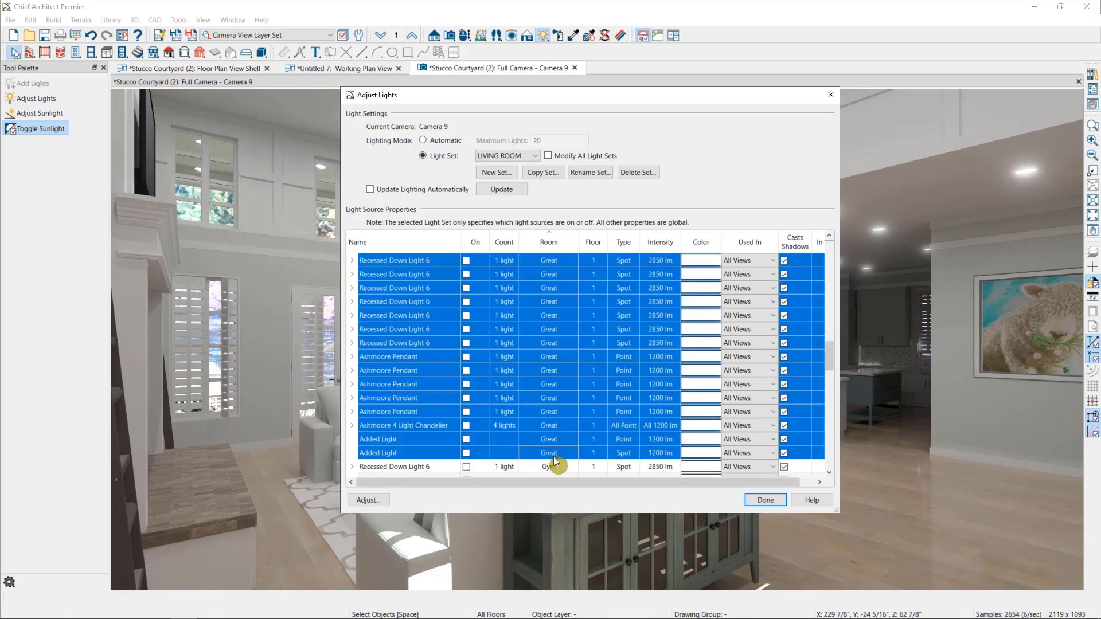
{"action": "left_click", "coordinate": [466, 453]}
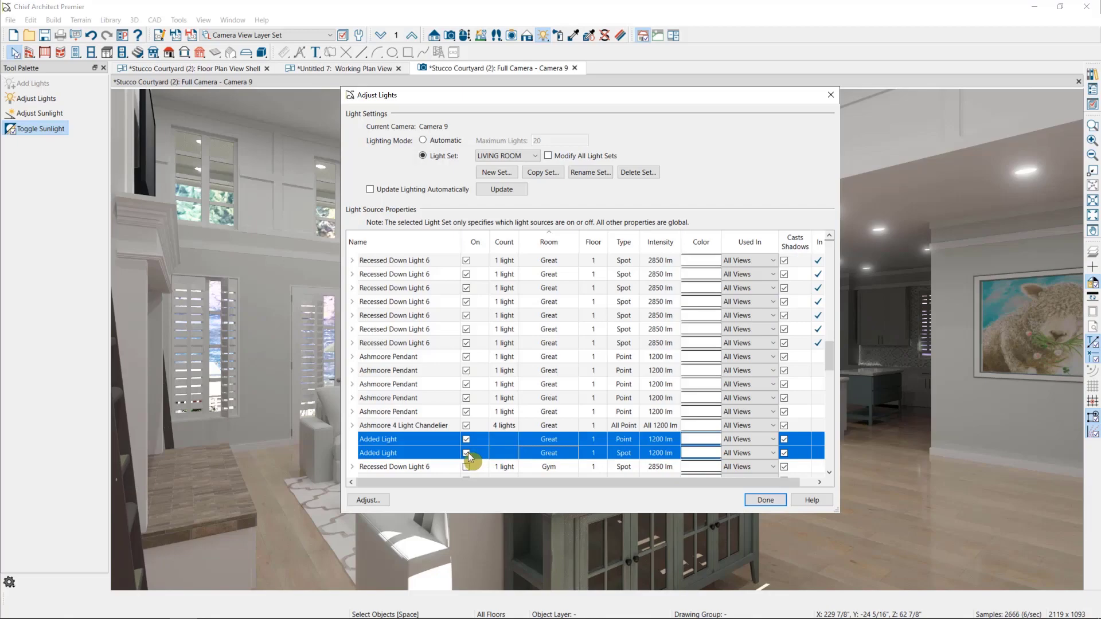
Apply the GREAT ROOM light set so Camera 9 re-renders with the great room lights glowing.
{"action": "left_click", "coordinate": [766, 501]}
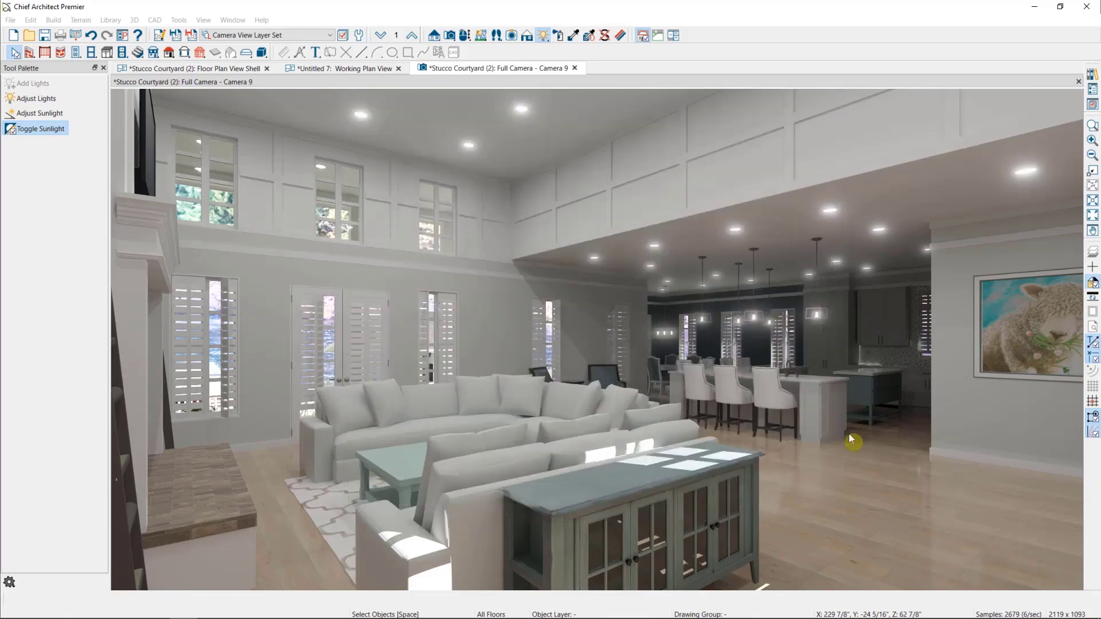